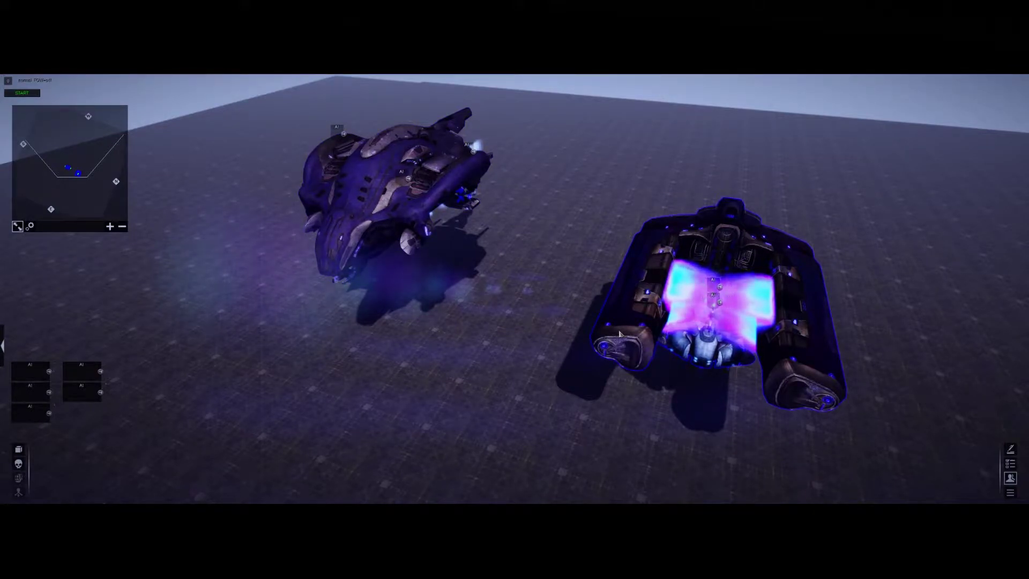
# Step: Examine the two hovering dropships and their passenger markers on the test map
pyautogui.press('F3')
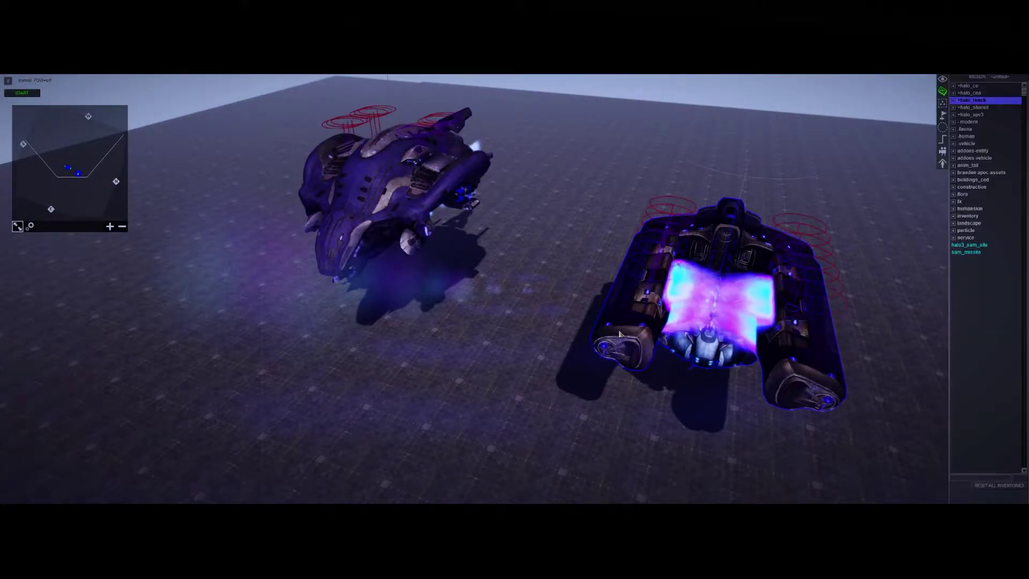
pyautogui.press('Tab')
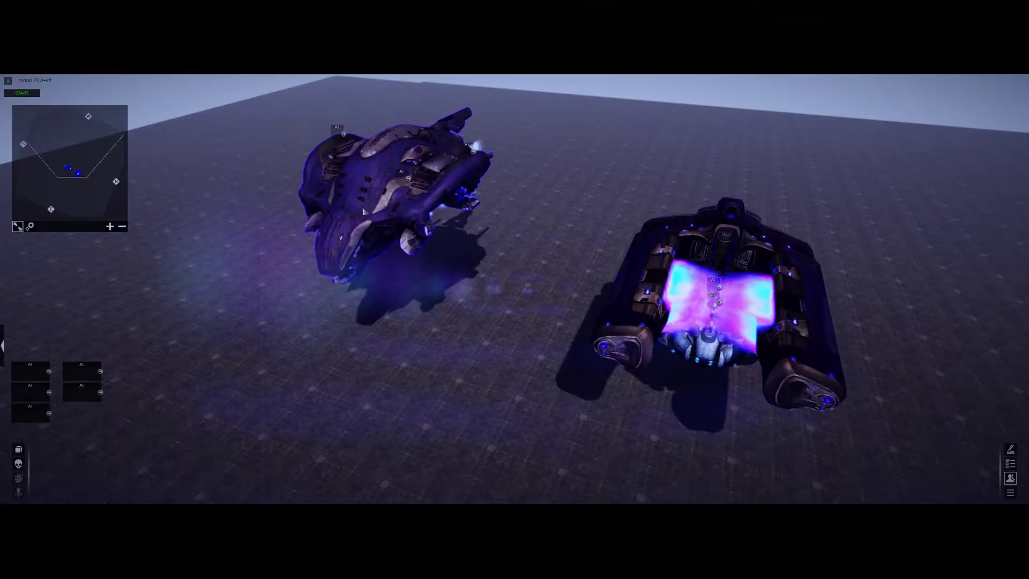
pyautogui.moveTo(518, 308)
pyautogui.mouseDown(button='middle')
pyautogui.moveTo(506, 294)
pyautogui.moveTo(516, 271)
pyautogui.moveTo(518, 311)
pyautogui.mouseUp(button='middle')
pyautogui.scroll(3, 520, 316)
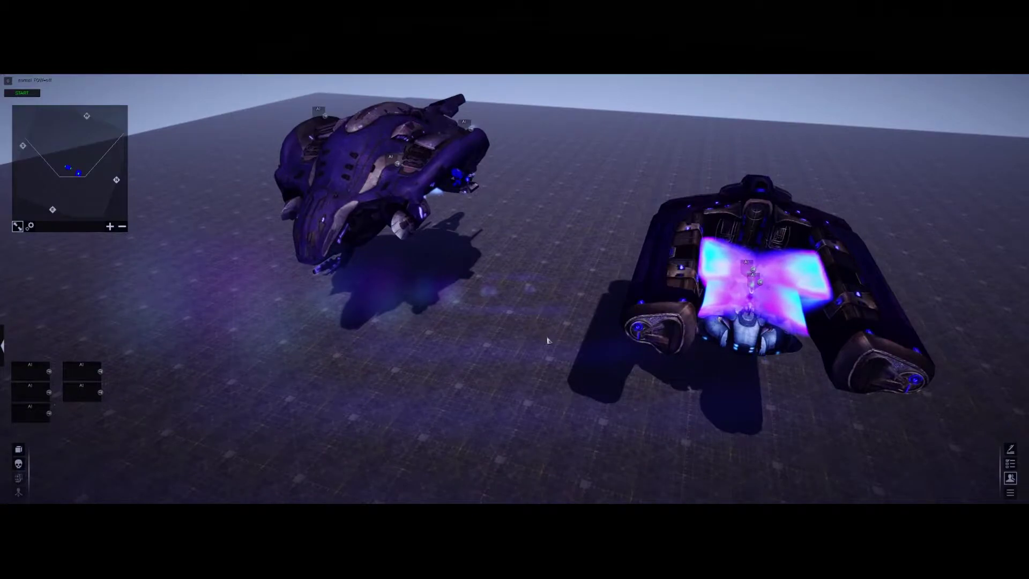
pyautogui.scroll(-2, 547, 340)
pyautogui.scroll(2, 432, 186)
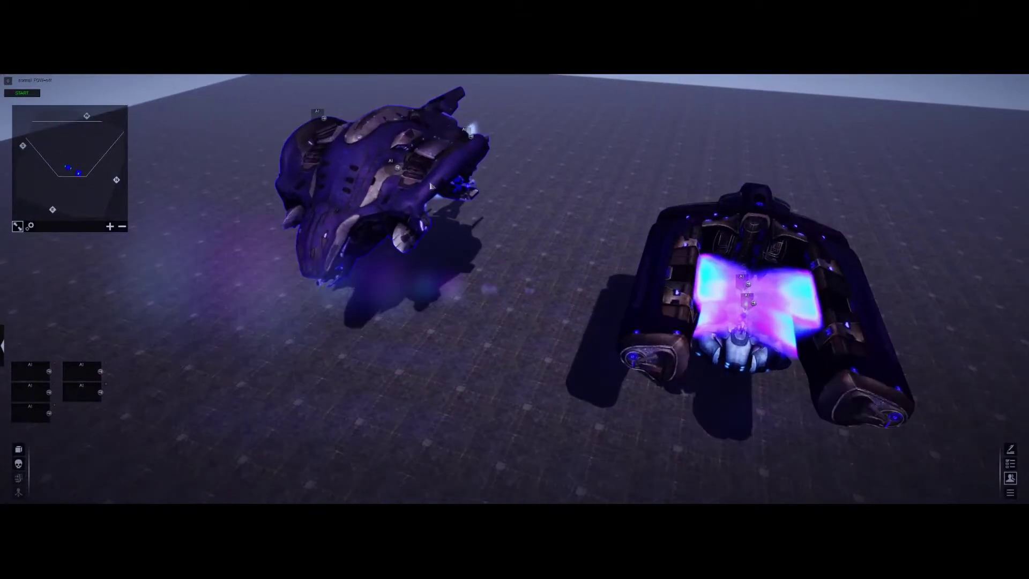
pyautogui.click(401, 208)
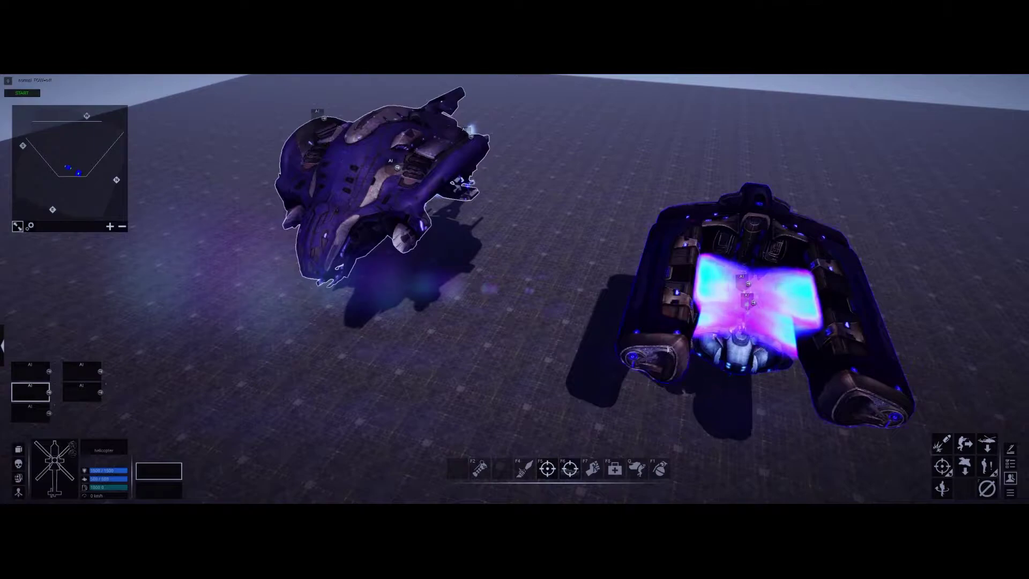
pyautogui.moveTo(601, 346); pyautogui.dragTo(556, 349, button='middle')
pyautogui.click(557, 348)
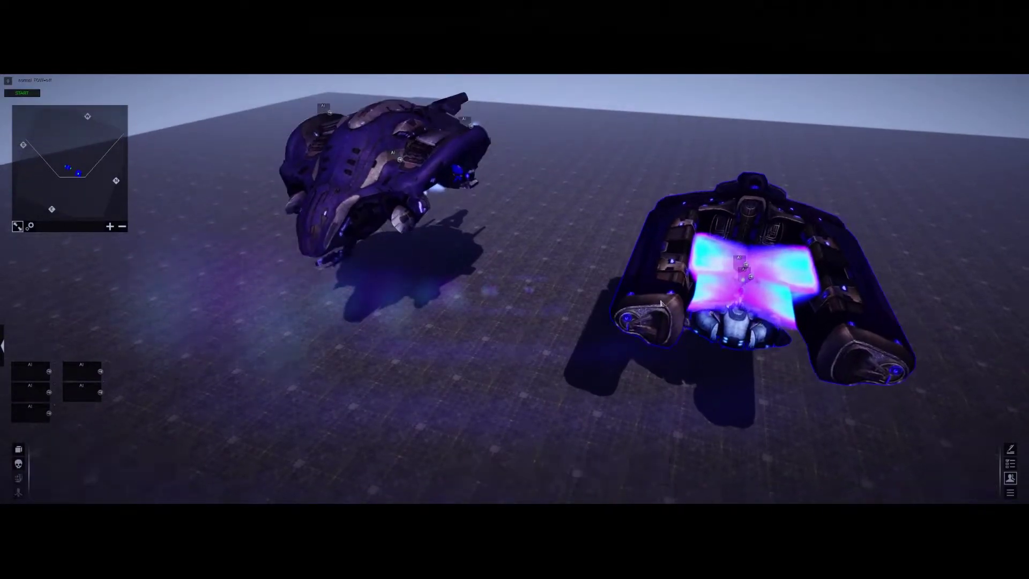
# Step: Select the dropship with the glowing underside and have it unload its troops and carried vehicle onto the ground
pyautogui.click(811, 345)
pyautogui.moveTo(817, 429); pyautogui.dragTo(817, 393, button='middle')
pyautogui.scroll(3, 816, 392)
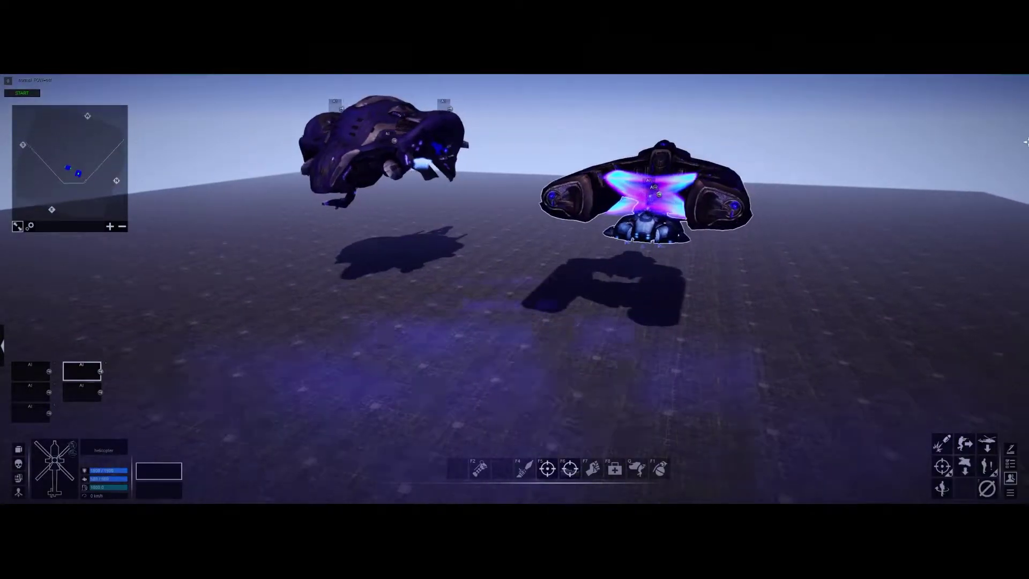
pyautogui.click(690, 361)
pyautogui.scroll(2, 659, 378)
pyautogui.scroll(-2, 649, 372)
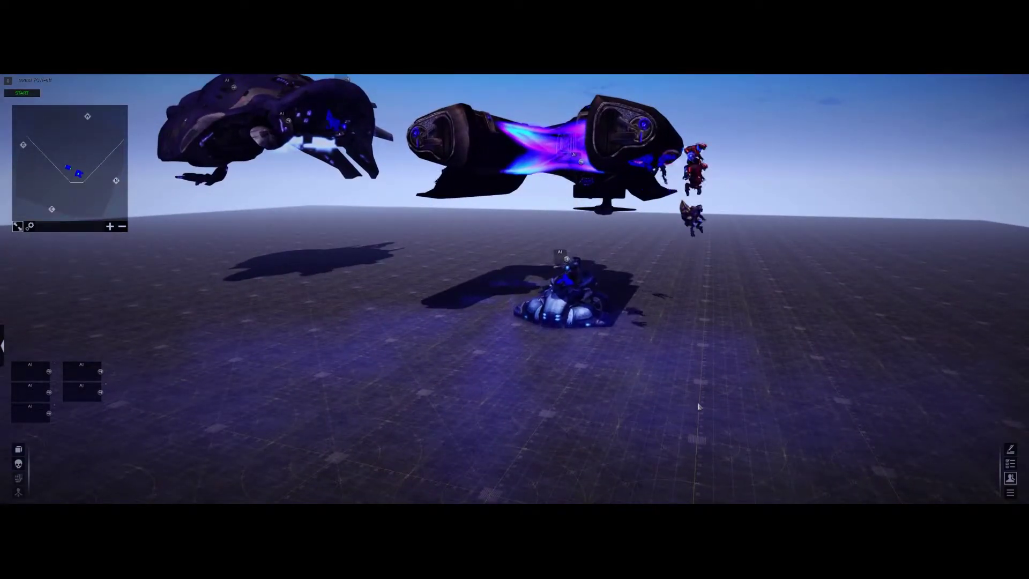
pyautogui.scroll(1, 674, 396)
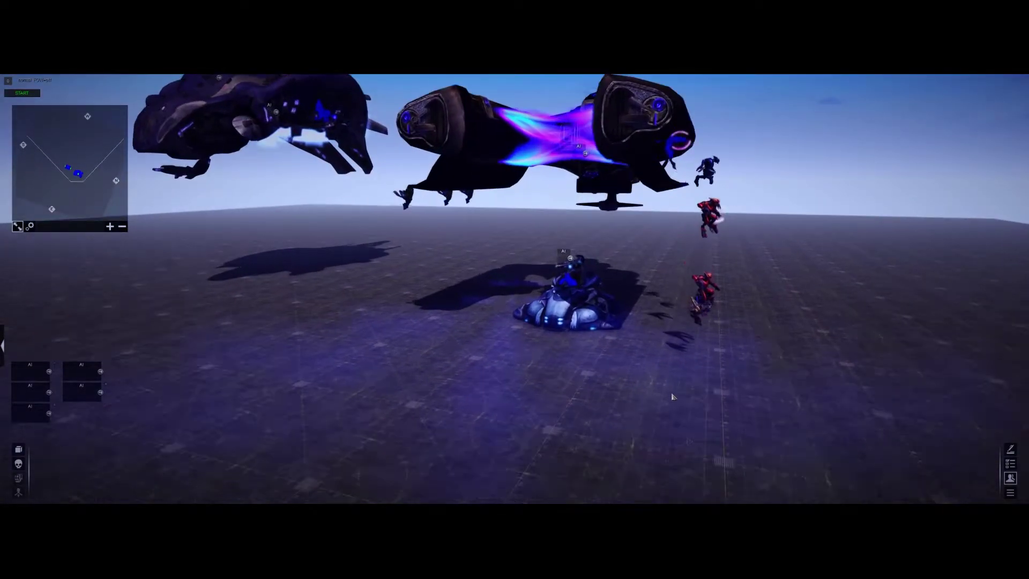
pyautogui.moveTo(673, 395); pyautogui.dragTo(667, 413, button='middle')
pyautogui.scroll(-1, 651, 476)
pyautogui.scroll(3, 647, 385)
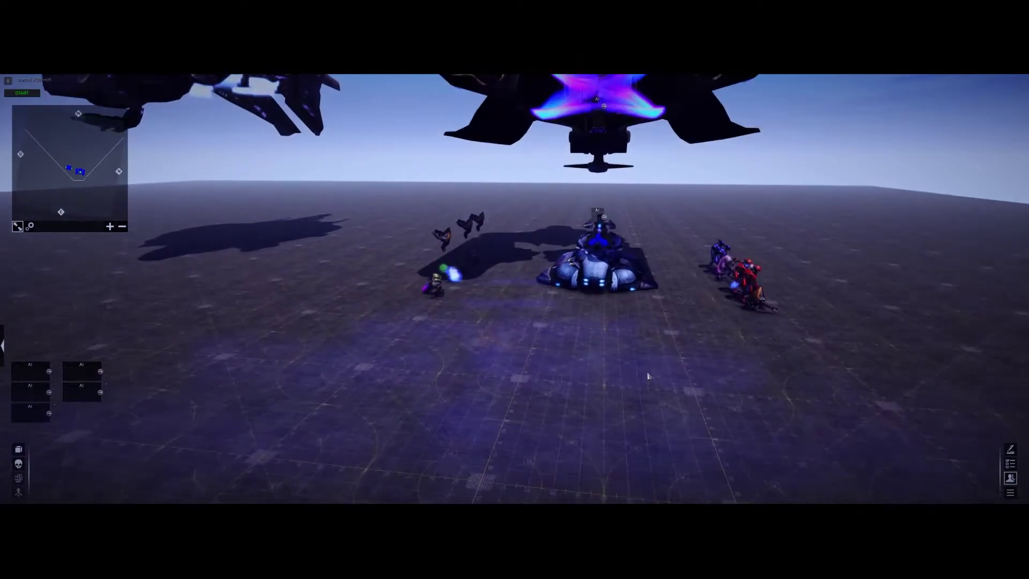
# Step: Order the two unloaded infantry squads to move outward, one to each side of the grounded vehicle
pyautogui.moveTo(703, 342); pyautogui.dragTo(808, 251)
pyautogui.rightClick(919, 291)
pyautogui.click(652, 354)
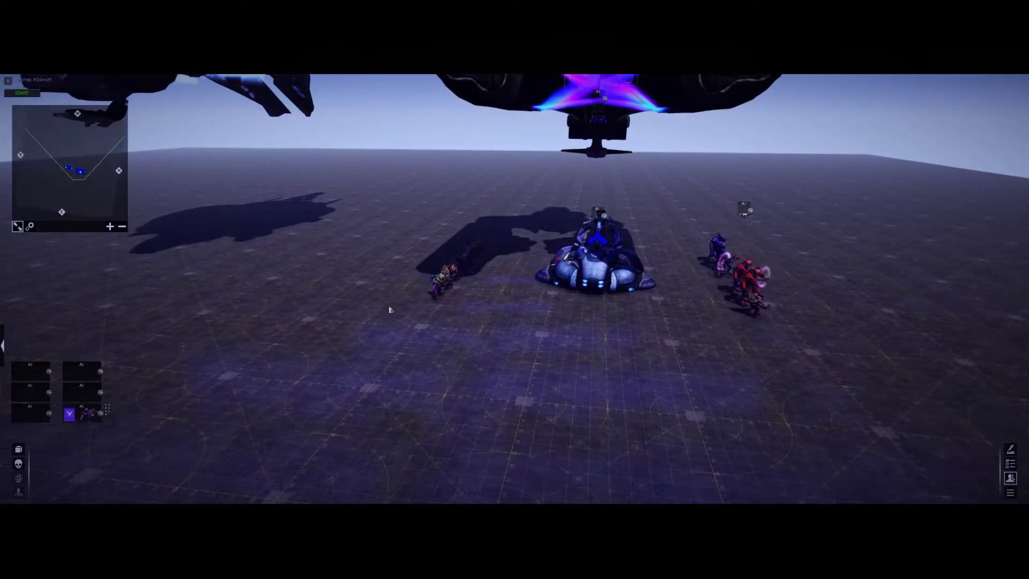
pyautogui.moveTo(382, 312); pyautogui.dragTo(493, 229)
pyautogui.rightClick(337, 364)
pyautogui.scroll(-3, 337, 364)
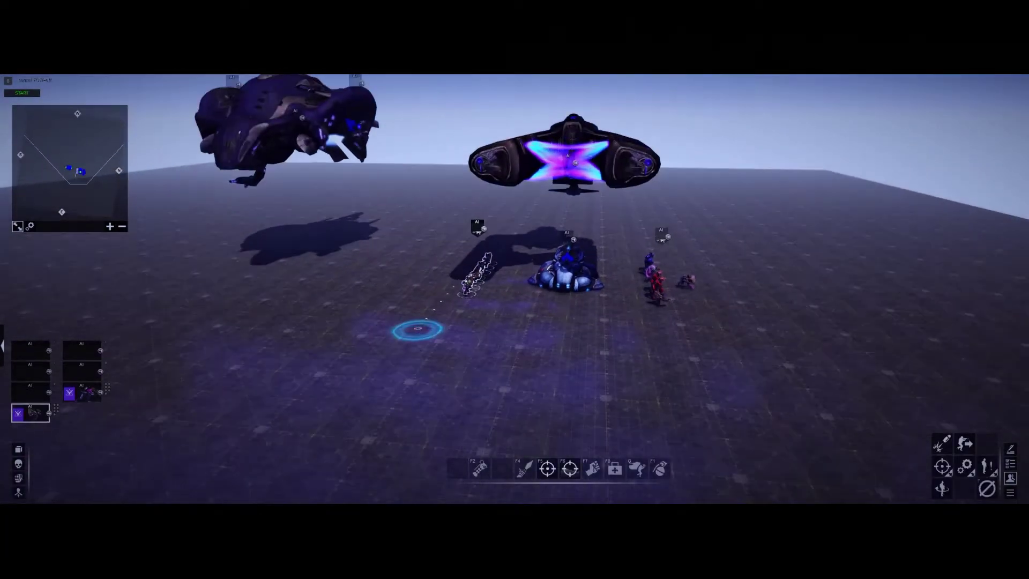
pyautogui.click(559, 386)
pyautogui.moveTo(538, 343)
pyautogui.mouseDown(button='middle')
pyautogui.moveTo(559, 386)
pyautogui.moveTo(547, 349)
pyautogui.mouseUp(button='middle')
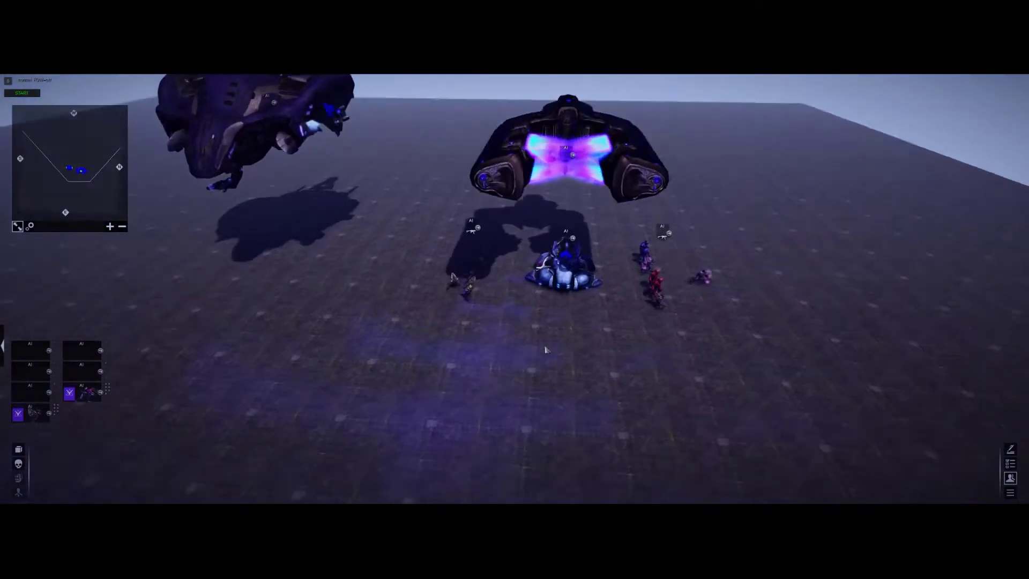
# Step: In the editor, delete the unloaded dropship, both infantry squads and the grounded vehicle, keeping the other dropship
pyautogui.press('F3')
pyautogui.click(628, 173)
pyautogui.moveTo(628, 173); pyautogui.dragTo(616, 177, button='middle')
pyautogui.scroll(1, 615, 177)
pyautogui.press('Delete')
pyautogui.moveTo(424, 385); pyautogui.dragTo(501, 255)
pyautogui.press('Delete')
pyautogui.click(610, 321)
pyautogui.press('Delete')
pyautogui.moveTo(622, 352); pyautogui.dragTo(788, 225)
pyautogui.press('Delete')
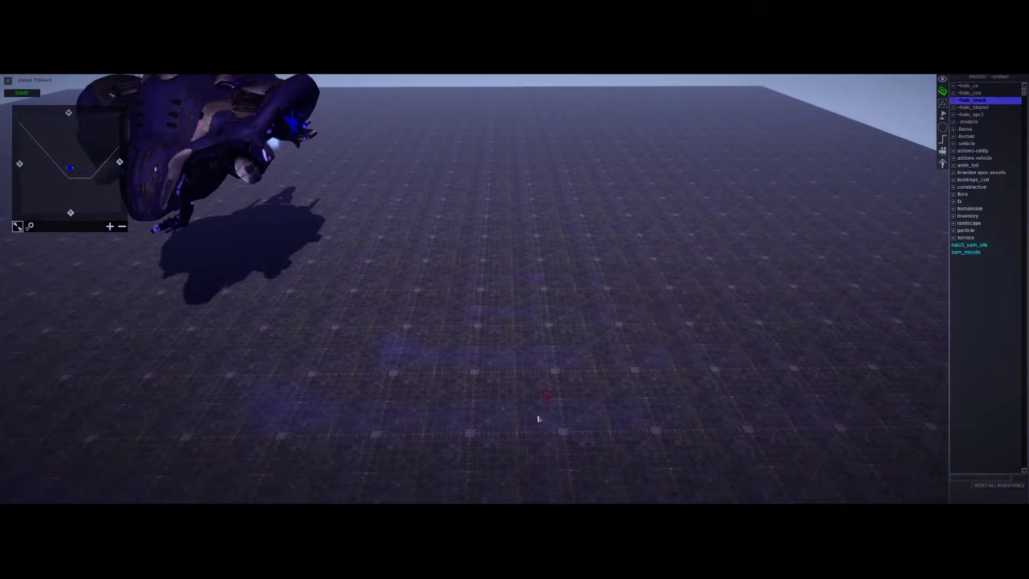
# Step: Select the remaining dropship and reposition it on the open part of the grid
pyautogui.moveTo(616, 390); pyautogui.dragTo(379, 303, button='middle')
pyautogui.click(474, 241)
pyautogui.moveTo(475, 241); pyautogui.dragTo(528, 322, button='middle')
pyautogui.click(521, 249)
pyautogui.click(474, 217)
pyautogui.moveTo(474, 217); pyautogui.dragTo(501, 313, button='middle')
pyautogui.click(551, 250)
pyautogui.click(485, 300)
pyautogui.moveTo(487, 354); pyautogui.dragTo(668, 338)
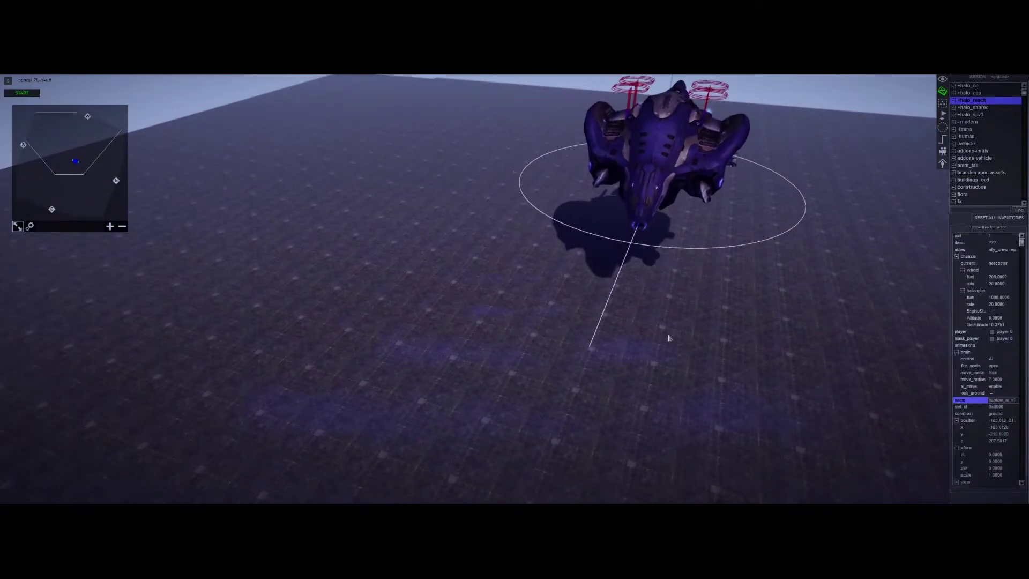
pyautogui.moveTo(668, 338); pyautogui.dragTo(544, 407, button='middle')
pyautogui.moveTo(545, 407); pyautogui.dragTo(629, 324)
pyautogui.click(629, 324)
pyautogui.moveTo(629, 324); pyautogui.dragTo(588, 324, button='middle')
# Step: Reselect the dropship in the editor and move it farther across the map
pyautogui.press('F1')
pyautogui.press('F3')
pyautogui.click(585, 214)
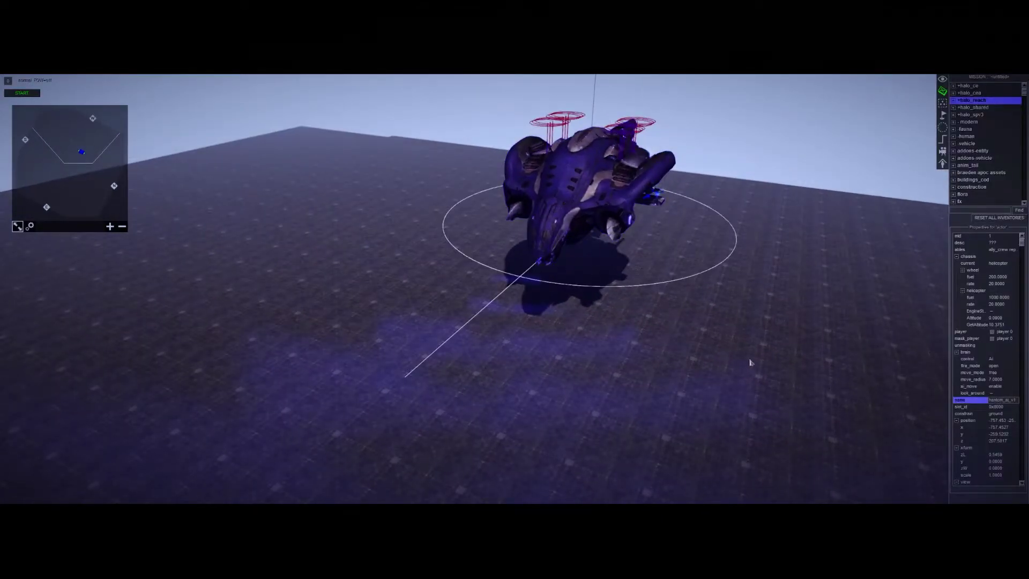
pyautogui.click(762, 333)
pyautogui.moveTo(763, 332); pyautogui.dragTo(617, 327, button='middle')
pyautogui.moveTo(616, 327); pyautogui.dragTo(662, 283)
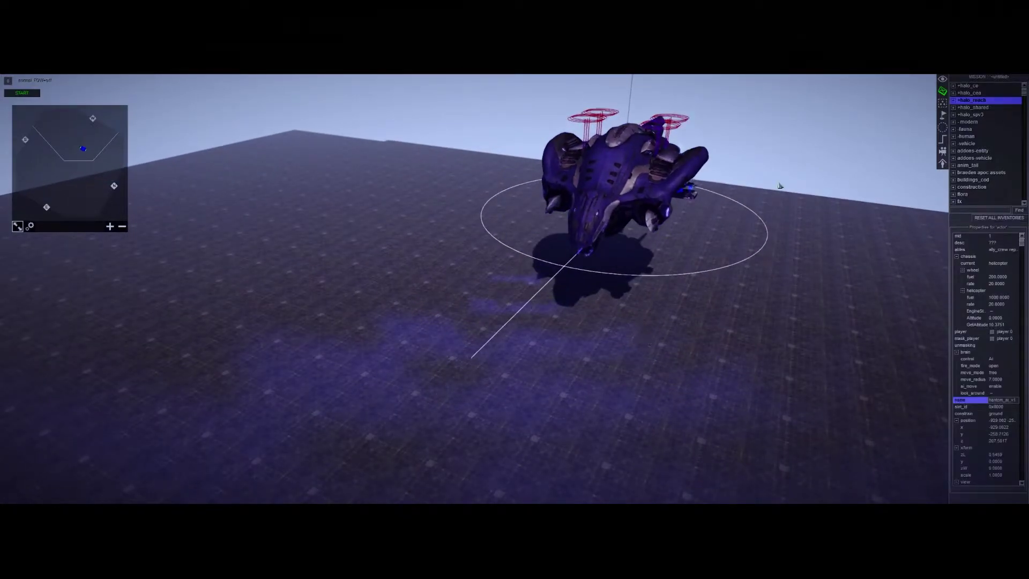
pyautogui.scroll(2, 779, 186)
pyautogui.scroll(3, 651, 346)
pyautogui.scroll(-2, 624, 359)
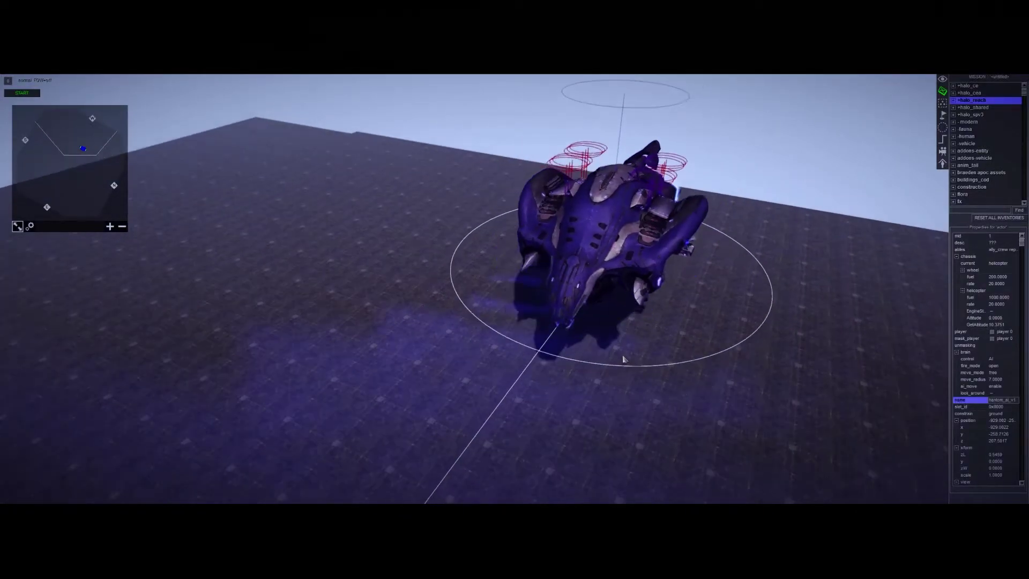
pyautogui.click(669, 382)
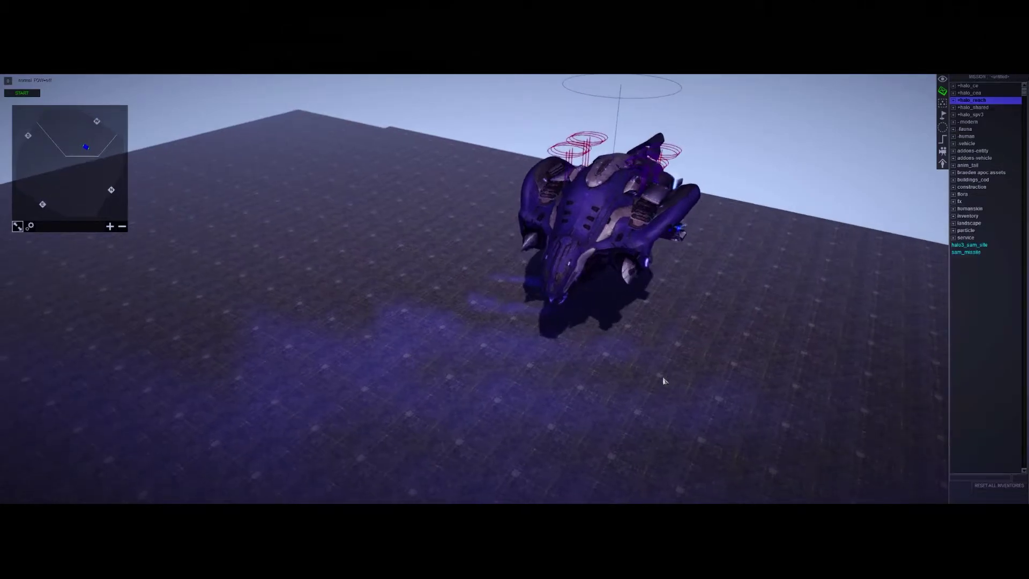
pyautogui.click(611, 252)
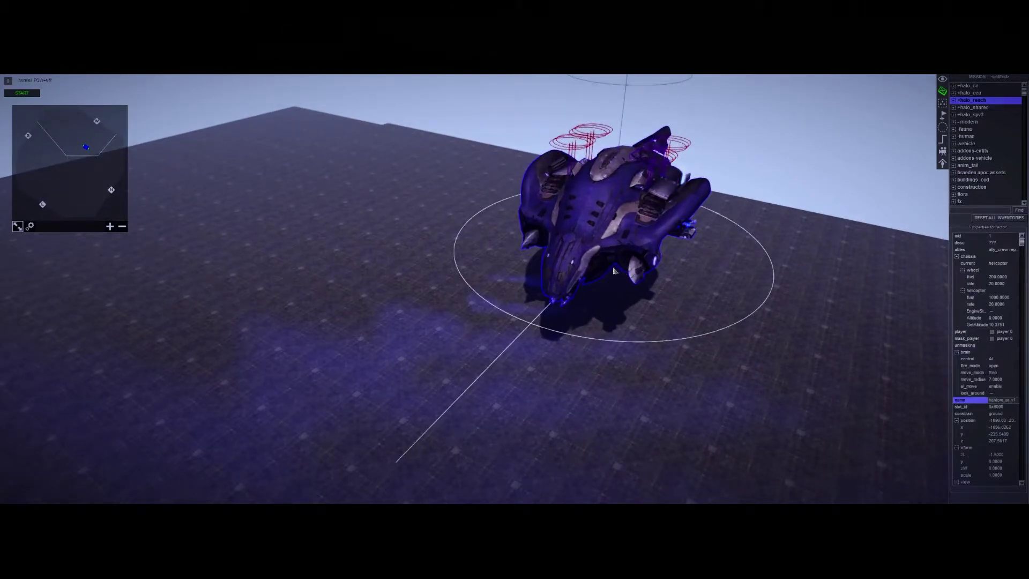
pyautogui.press('t')
pyautogui.moveTo(502, 260); pyautogui.dragTo(389, 235)
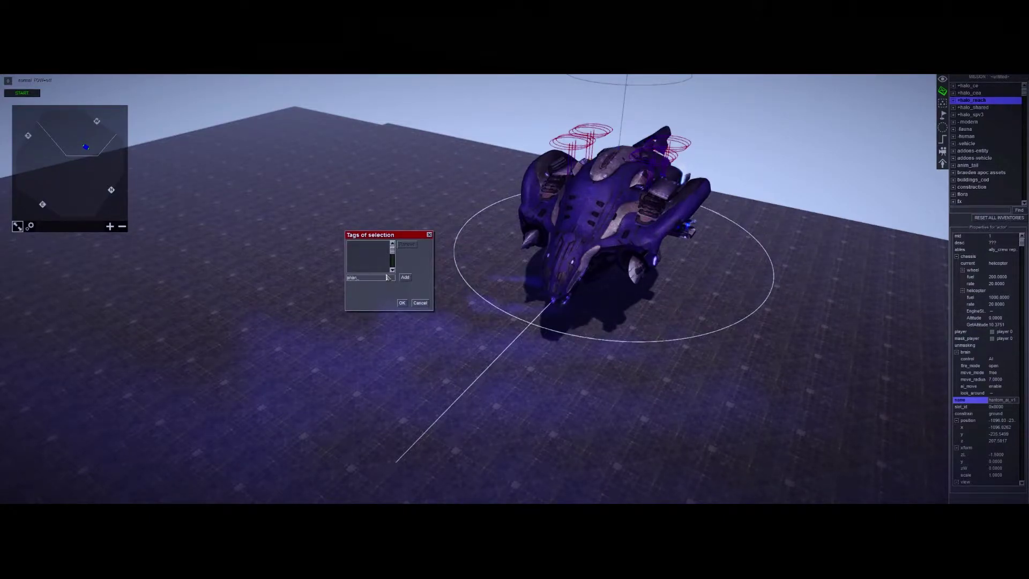
pyautogui.press('Escape')
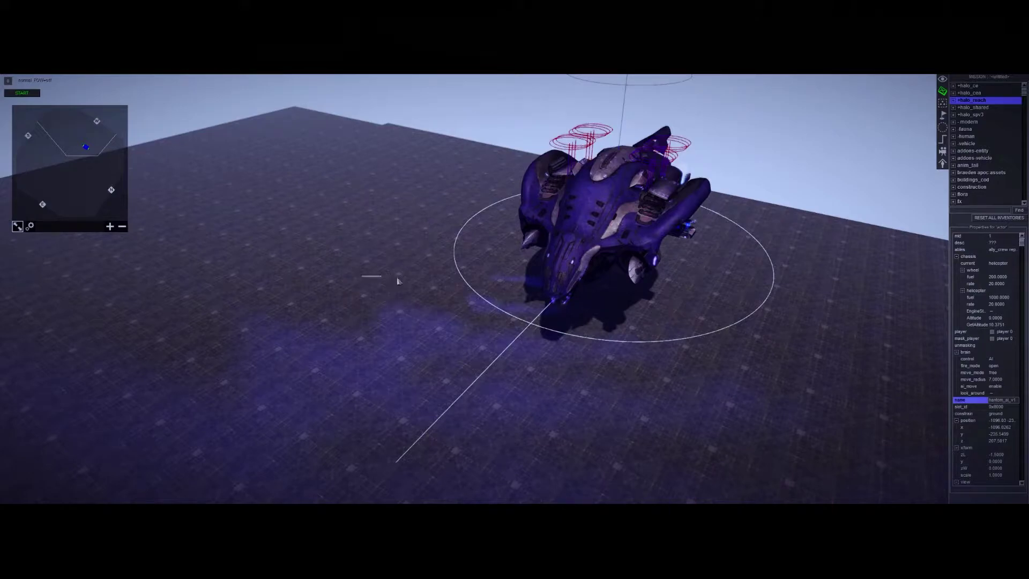
# Step: Switch to waypoint editing and add the first waypoint on the ground beside the dropship
pyautogui.click(397, 281)
pyautogui.moveTo(397, 280); pyautogui.dragTo(410, 225, button='middle')
pyautogui.click(627, 219)
pyautogui.moveTo(627, 220); pyautogui.dragTo(638, 371, button='middle')
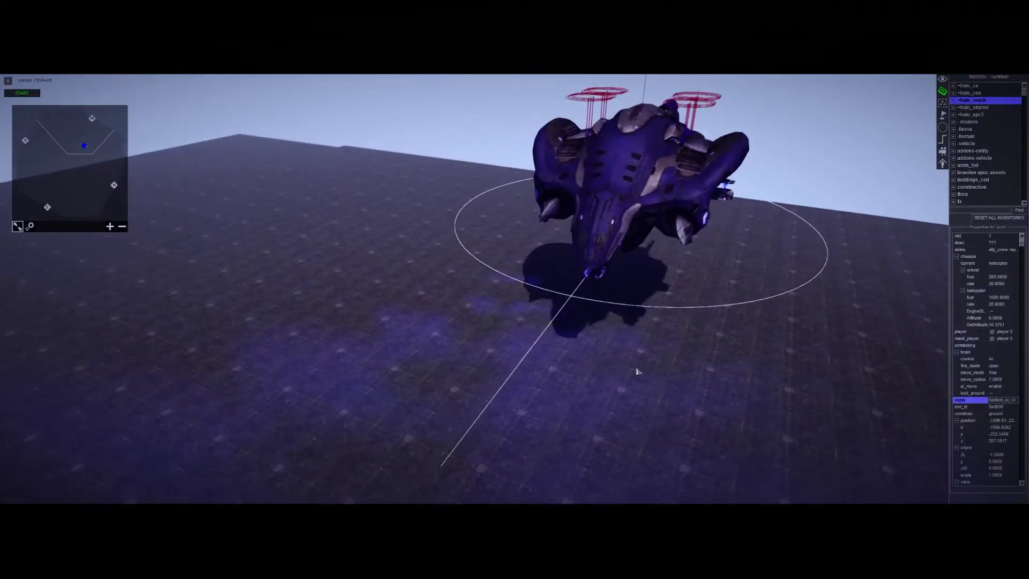
pyautogui.click(654, 348)
pyautogui.scroll(-3, 683, 308)
pyautogui.scroll(2, 710, 276)
pyautogui.click(946, 107)
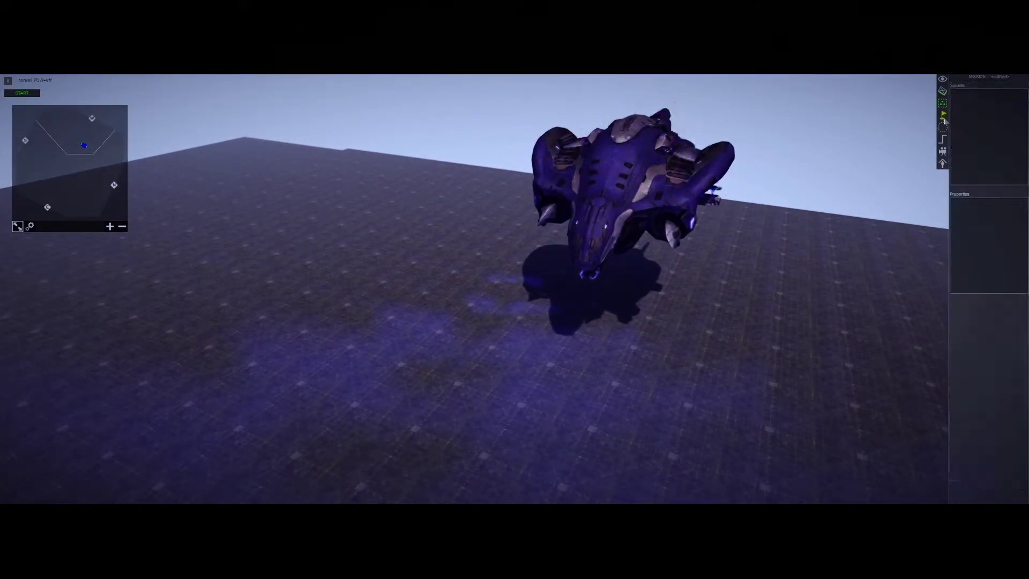
pyautogui.click(943, 117)
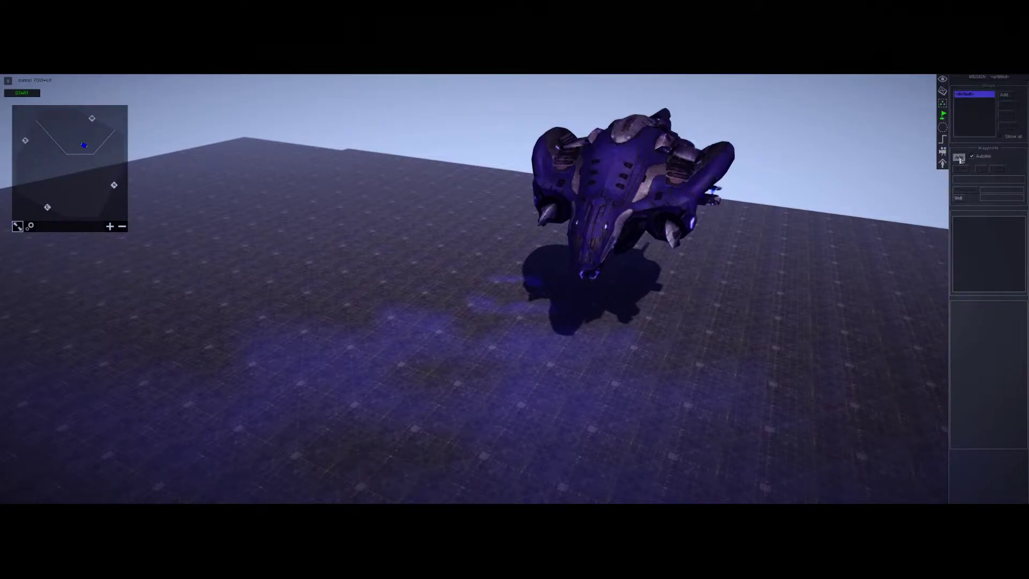
pyautogui.click(961, 160)
pyautogui.click(635, 286)
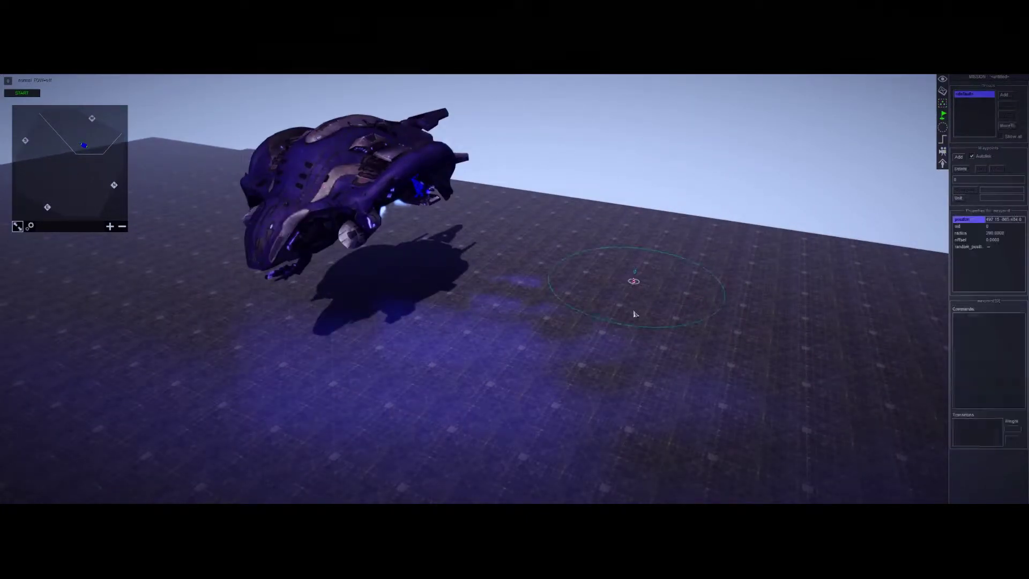
# Step: Add three more waypoints to form a connected path across the grid from the first waypoint
pyautogui.click(684, 357)
pyautogui.scroll(2, 620, 325)
pyautogui.moveTo(620, 326); pyautogui.dragTo(621, 363, button='middle')
pyautogui.click(662, 226)
pyautogui.click(957, 161)
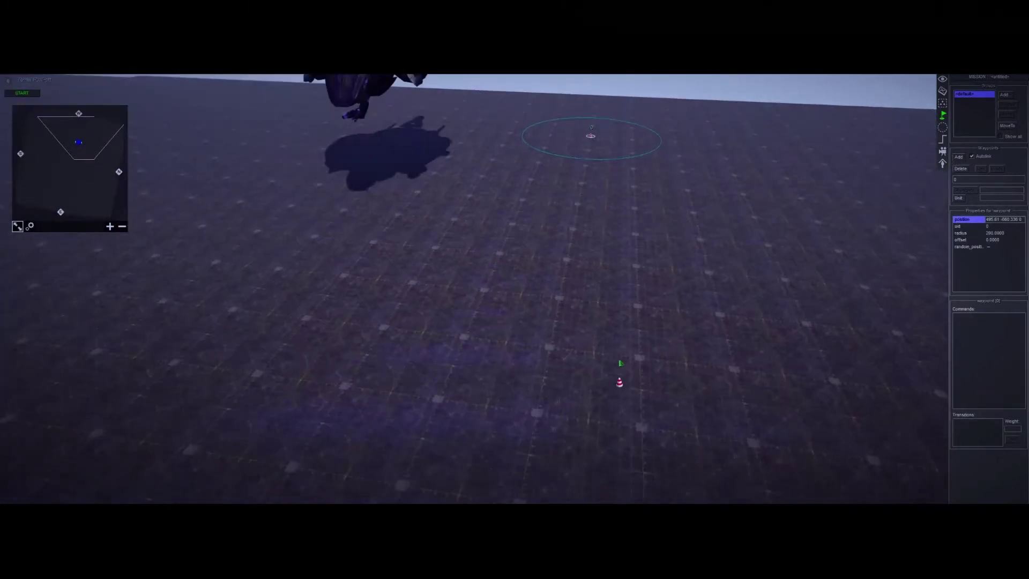
pyautogui.click(567, 263)
pyautogui.scroll(-2, 562, 257)
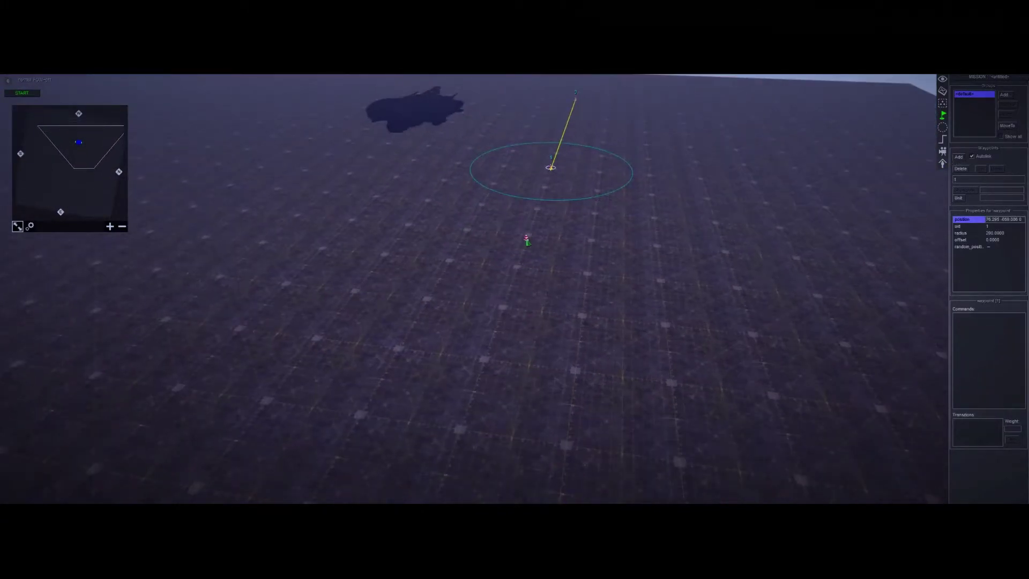
pyautogui.click(528, 236)
pyautogui.scroll(-2, 527, 236)
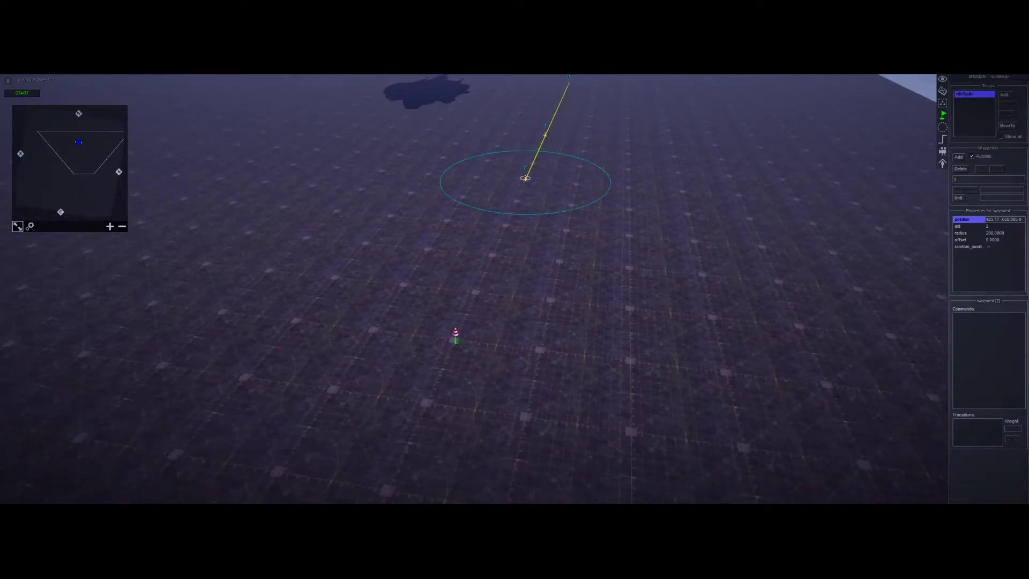
pyautogui.click(456, 337)
pyautogui.scroll(2, 586, 237)
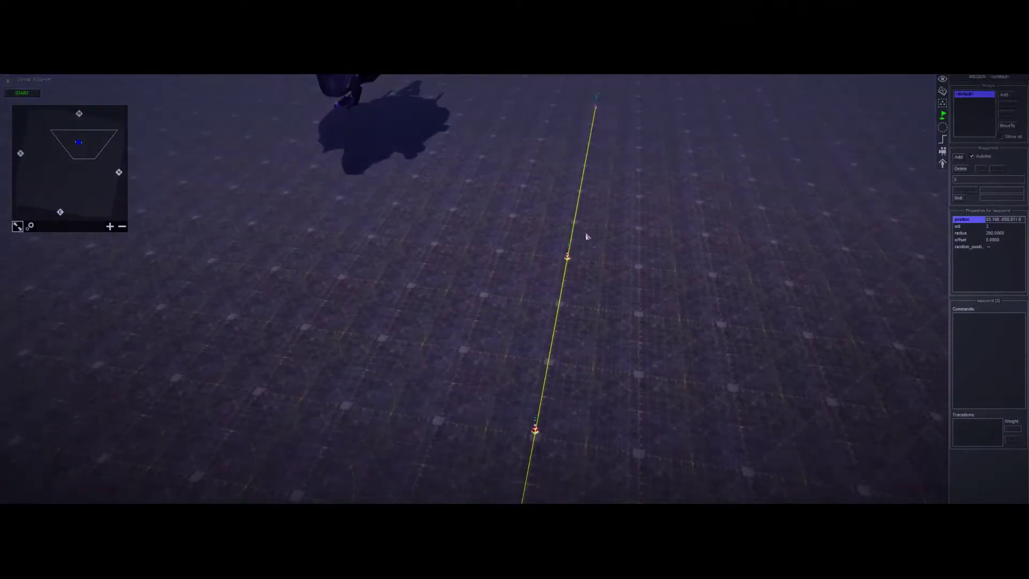
# Step: Examine the waypoint path, checking the properties and transitions of waypoints 1 and 3
pyautogui.click(567, 256)
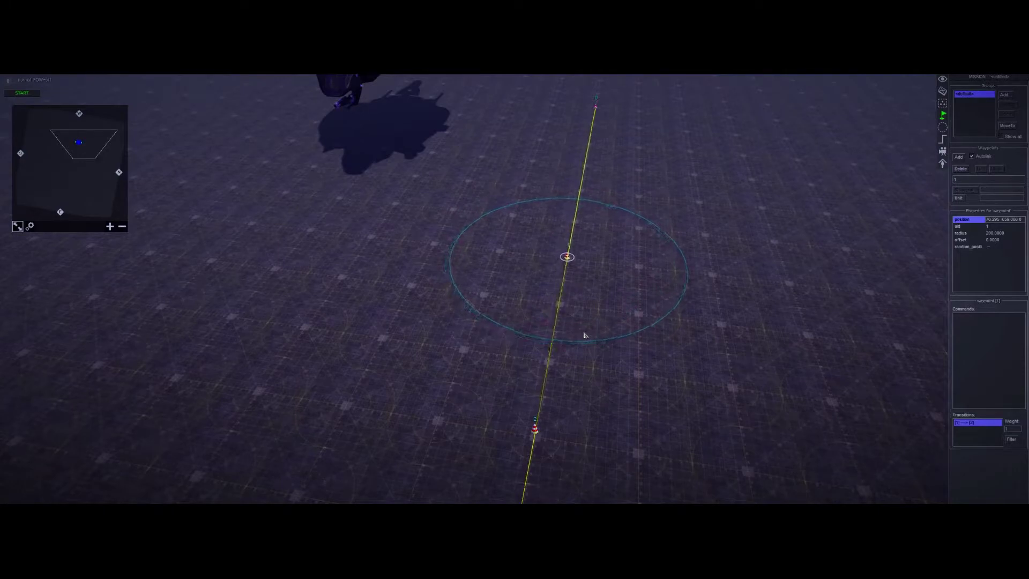
pyautogui.click(586, 337)
pyautogui.moveTo(586, 337); pyautogui.dragTo(544, 271, button='middle')
pyautogui.scroll(-1, 543, 313)
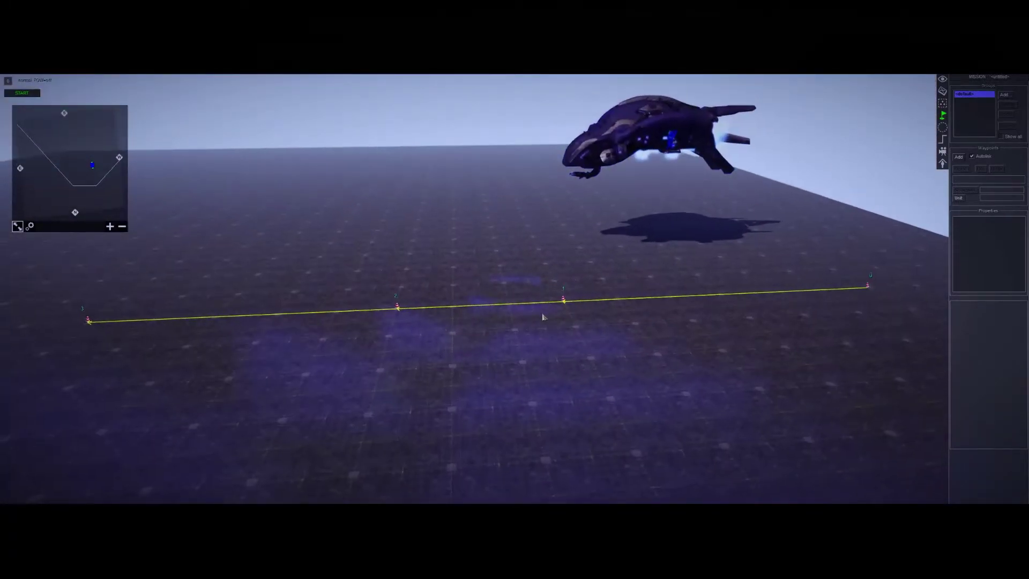
pyautogui.moveTo(543, 317); pyautogui.dragTo(324, 393, button='right')
pyautogui.click(228, 326)
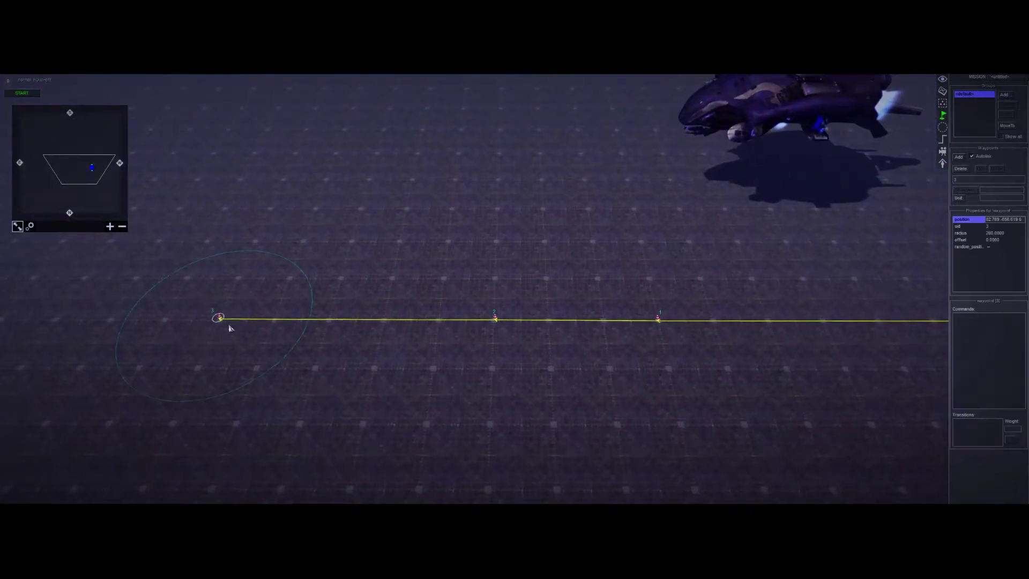
pyautogui.moveTo(231, 328); pyautogui.dragTo(466, 322, button='middle')
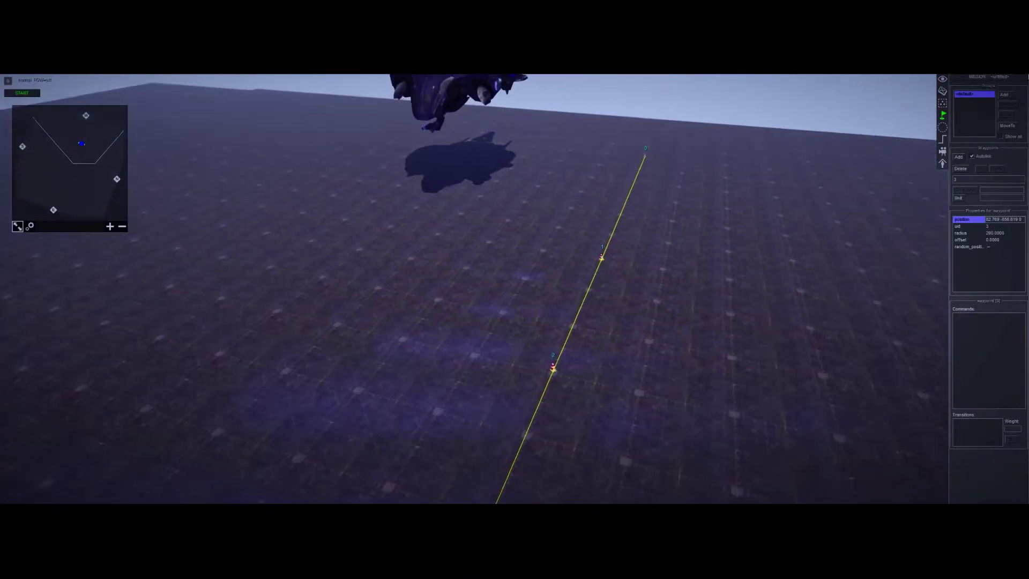
pyautogui.moveTo(648, 306); pyautogui.dragTo(682, 299, button='middle')
pyautogui.click(591, 355)
pyautogui.moveTo(592, 355); pyautogui.dragTo(672, 290, button='middle')
pyautogui.scroll(2, 677, 288)
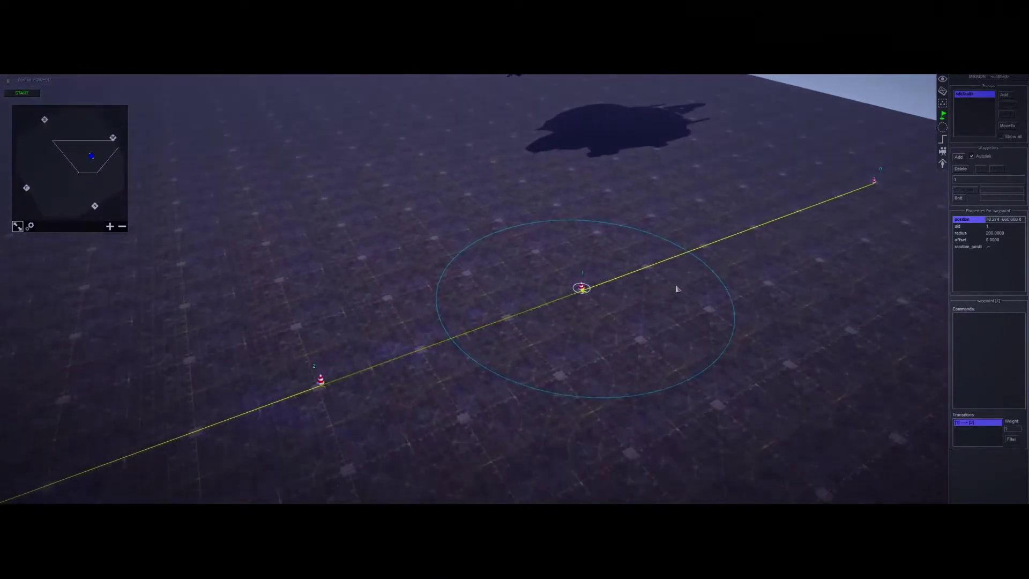
# Step: Add an entity effect command to waypoint 1 with its effect set to "deploy"
pyautogui.moveTo(676, 288); pyautogui.dragTo(810, 319, button='right')
pyautogui.rightClick(964, 329)
pyautogui.click(971, 331)
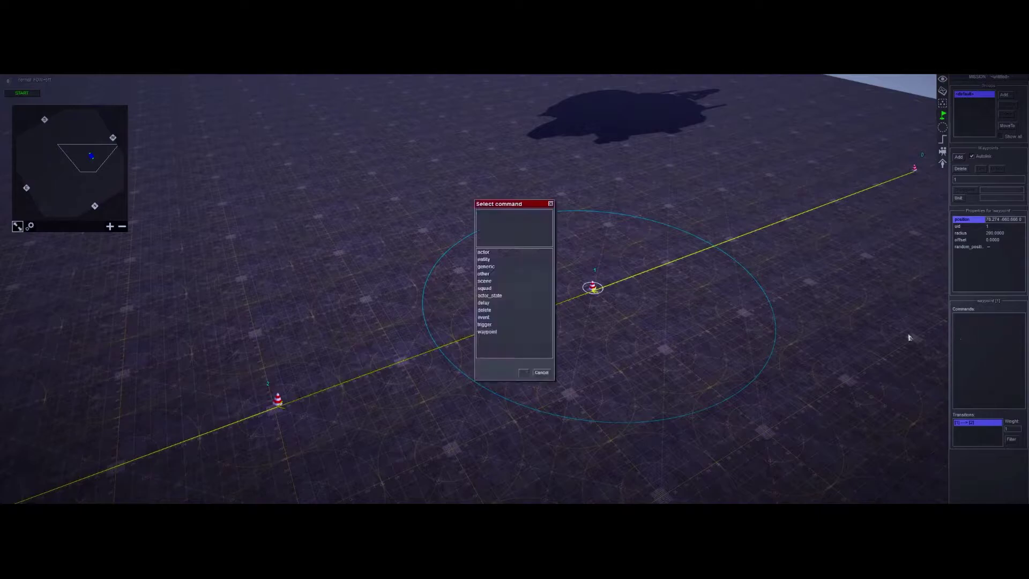
pyautogui.doubleClick(499, 259)
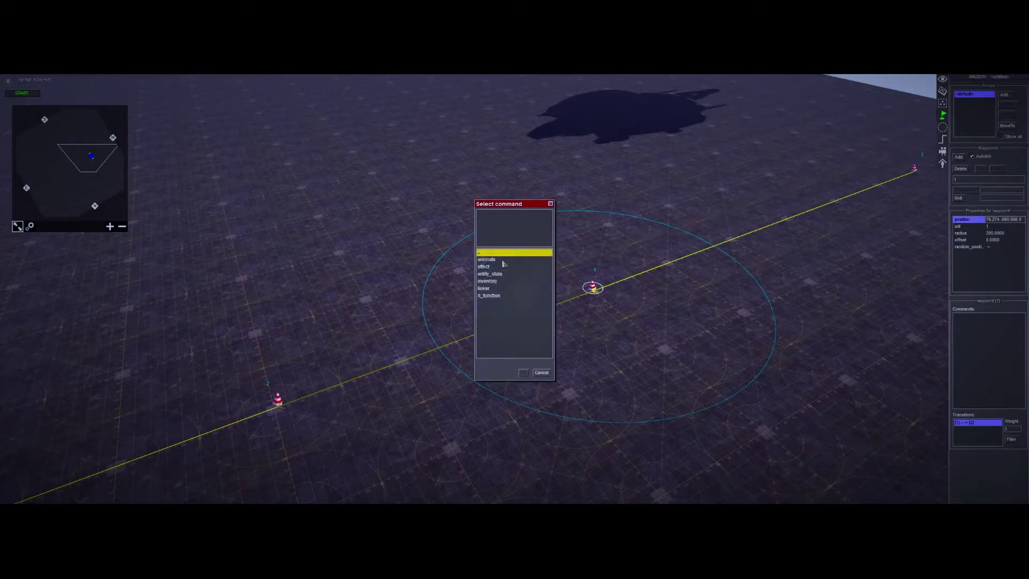
pyautogui.doubleClick(509, 267)
pyautogui.click(522, 239)
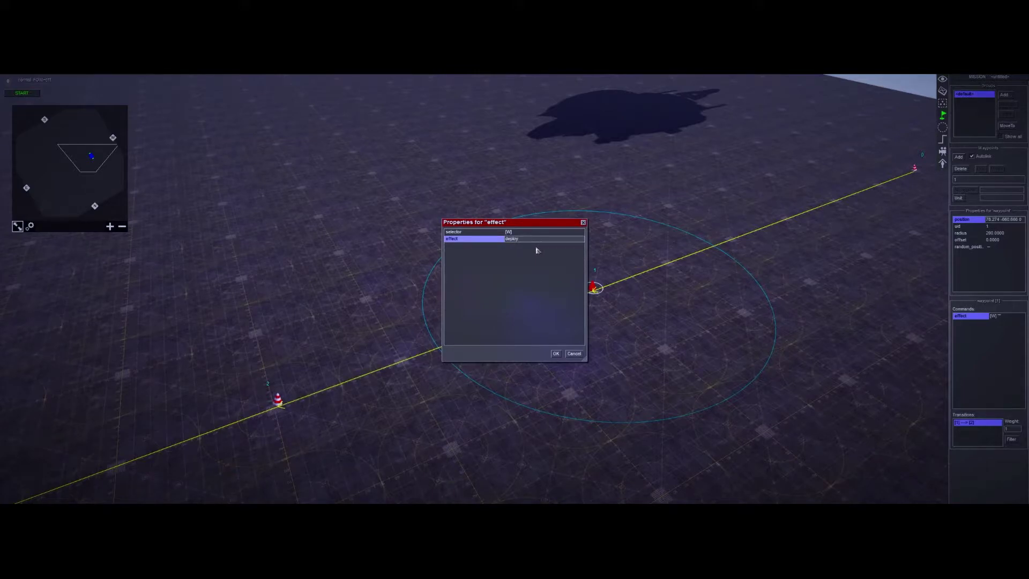
pyautogui.press('Return')
pyautogui.click(679, 336)
# Step: Examine waypoint 1 with its deploy command and the path near the dropship, briefly checking the dropship's in-game controls
pyautogui.scroll(-3, 682, 332)
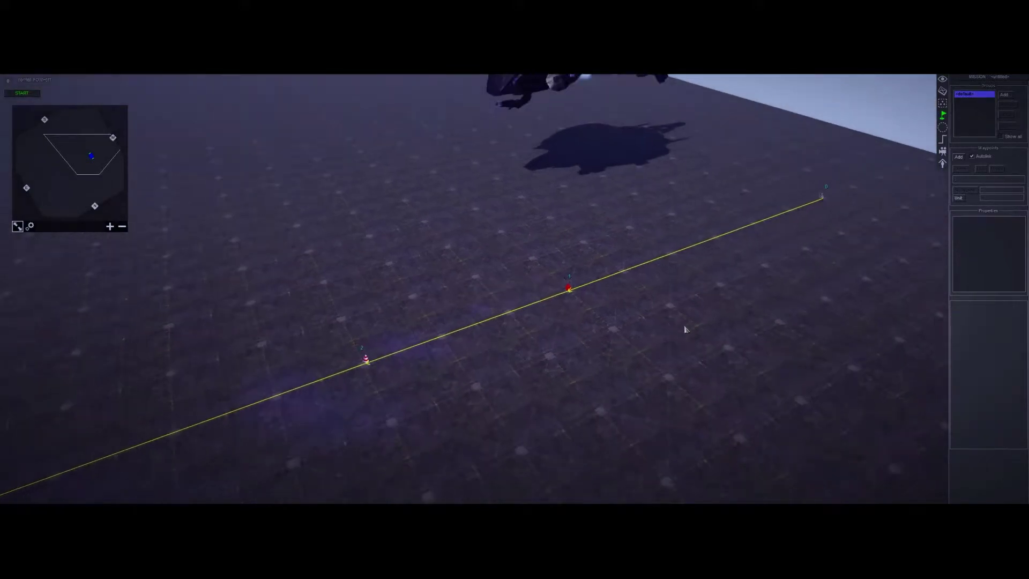
pyautogui.press('Up')
pyautogui.moveTo(606, 179); pyautogui.dragTo(604, 276, button='middle')
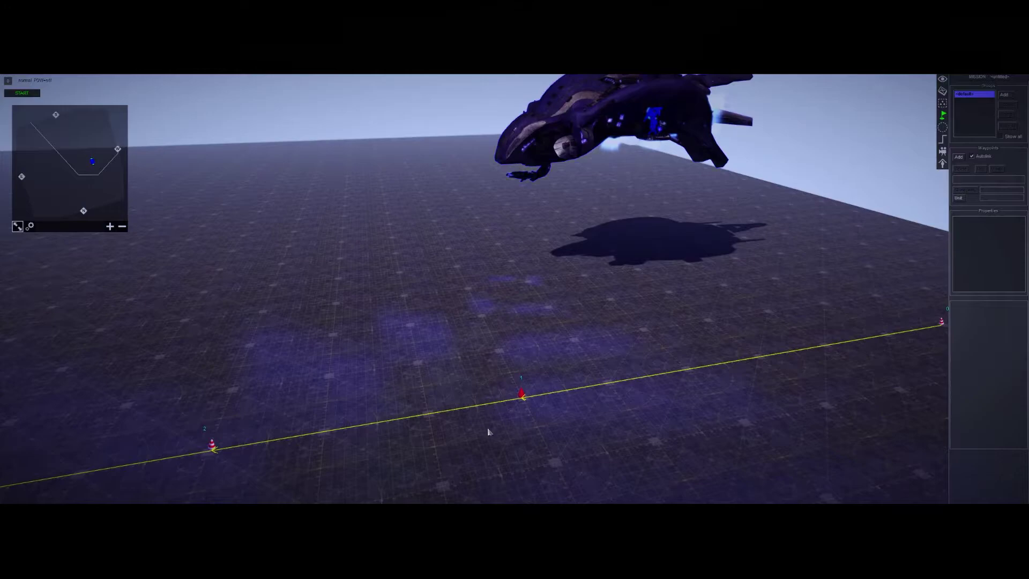
pyautogui.click(524, 375)
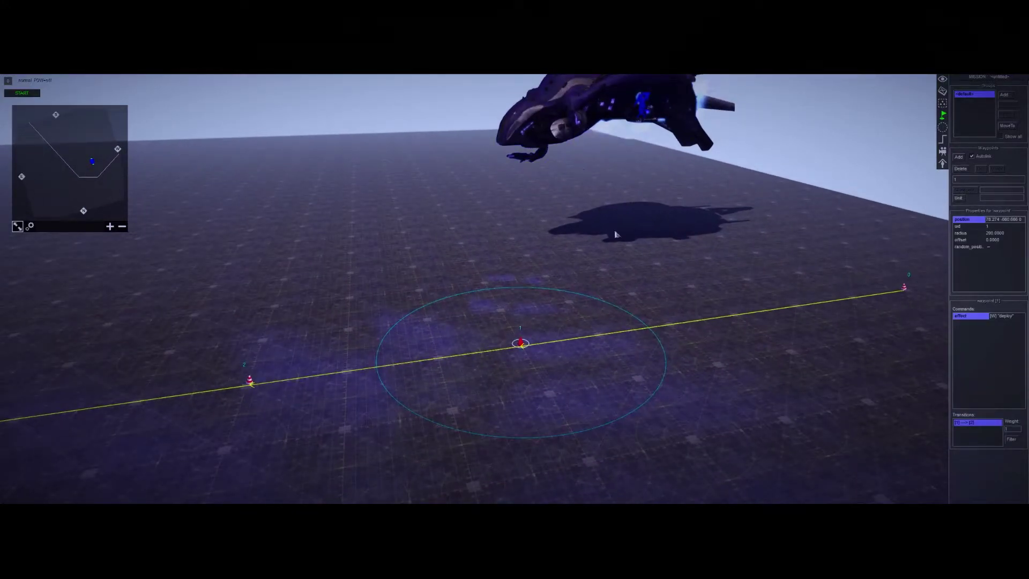
pyautogui.press('F1')
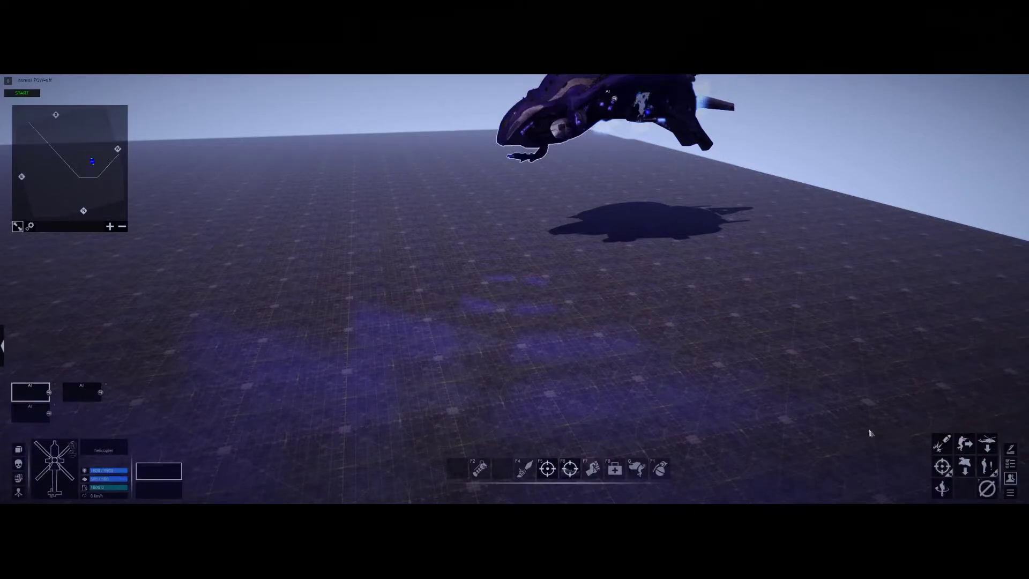
pyautogui.press('F3')
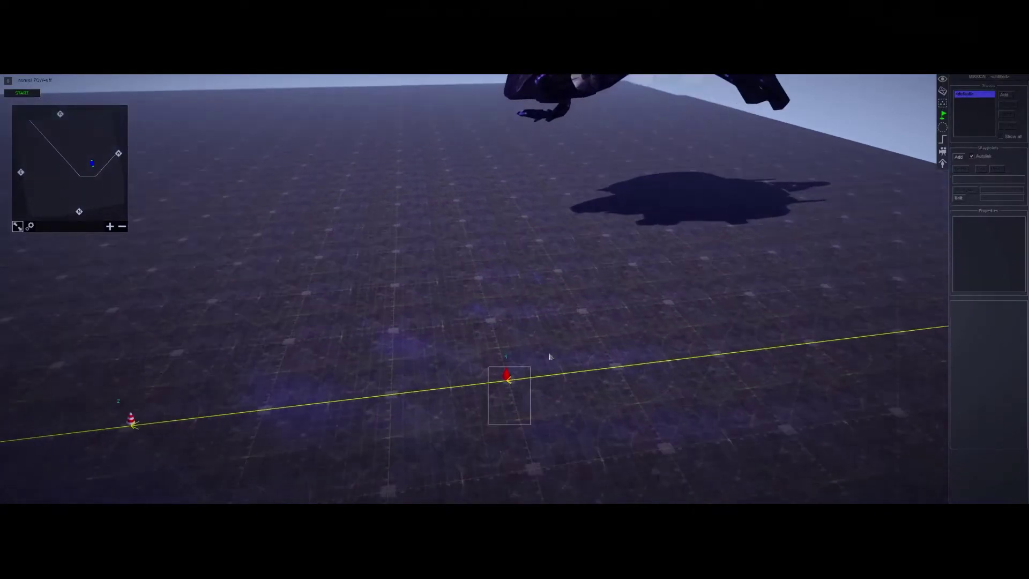
pyautogui.click(518, 346)
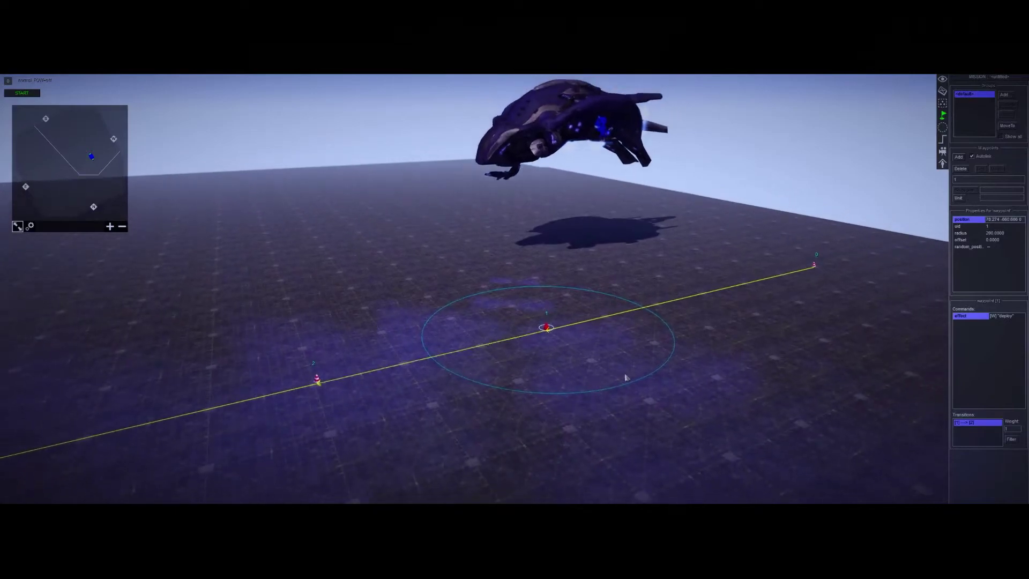
pyautogui.click(645, 364)
pyautogui.scroll(4, 546, 268)
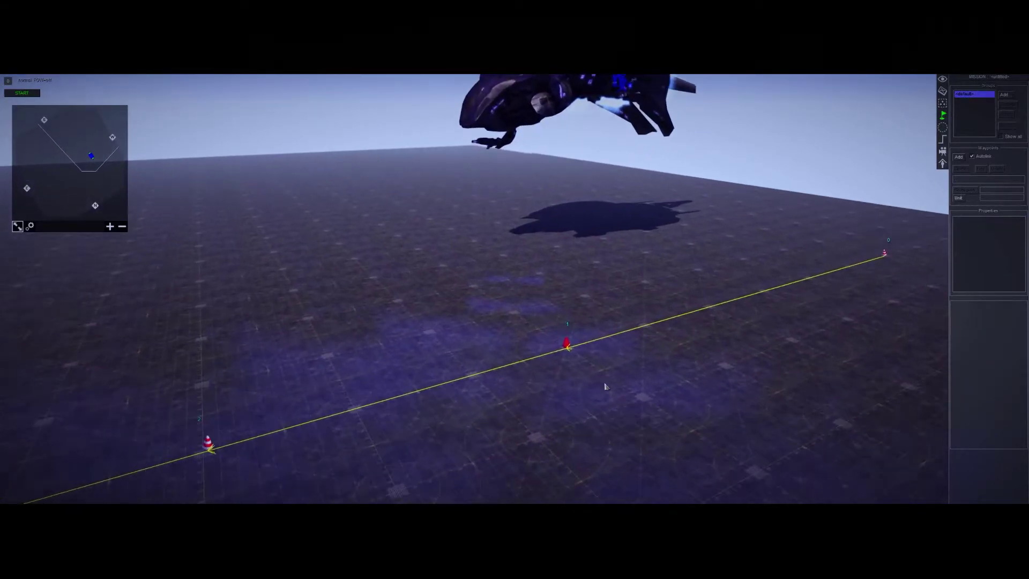
pyautogui.scroll(-4, 618, 375)
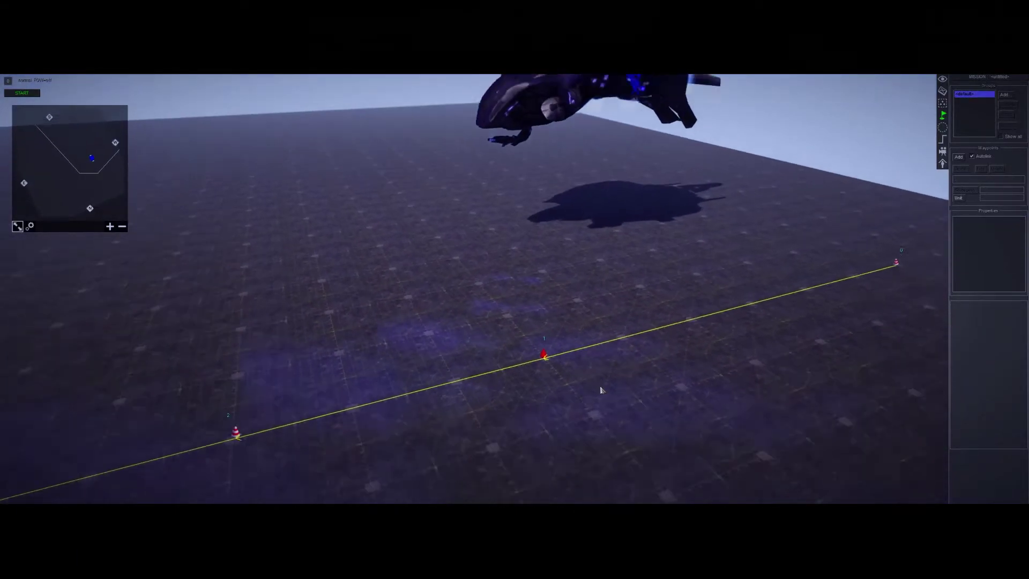
pyautogui.scroll(5, 571, 337)
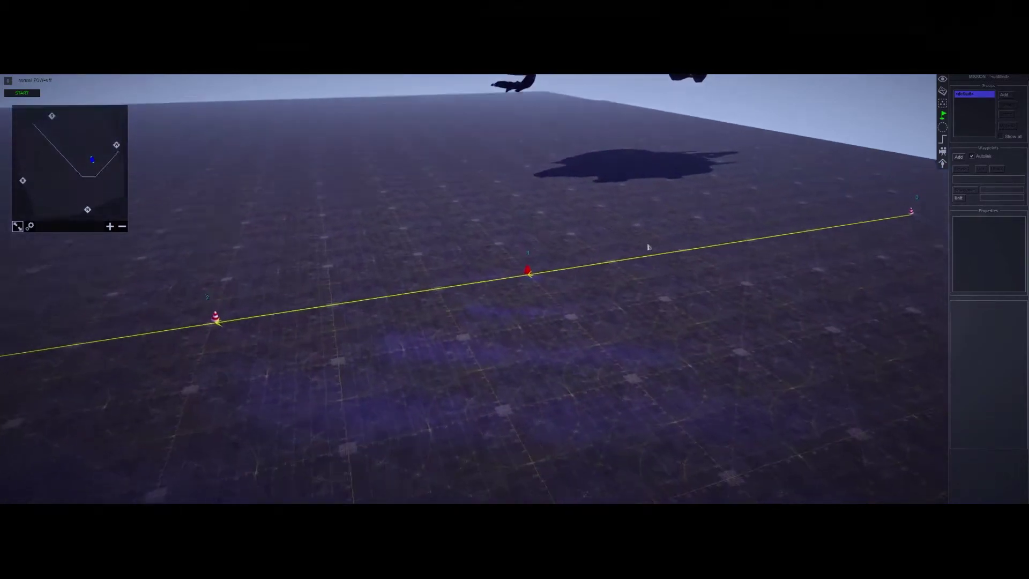
pyautogui.scroll(-5, 588, 375)
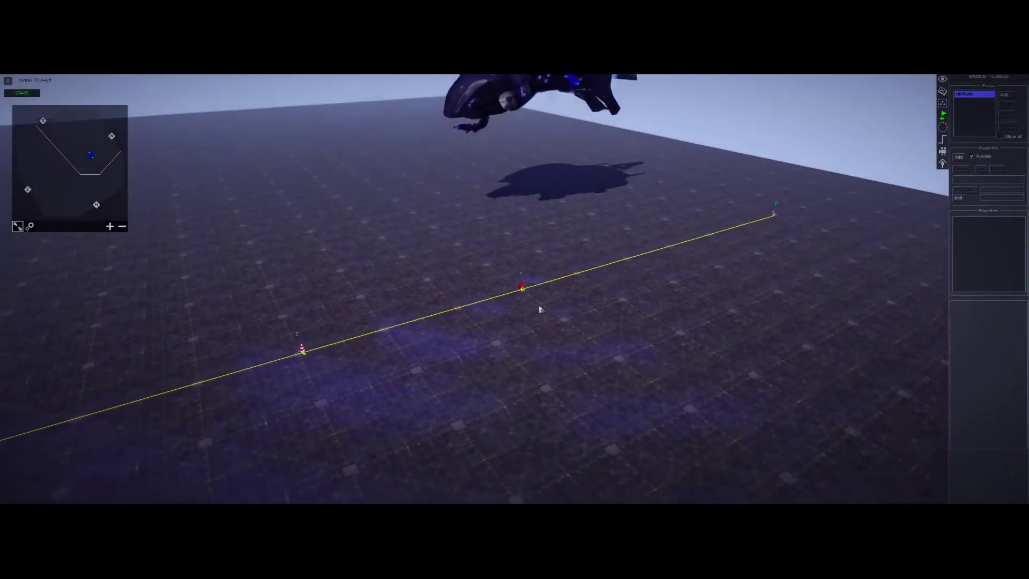
pyautogui.click(524, 366)
pyautogui.scroll(3, 563, 341)
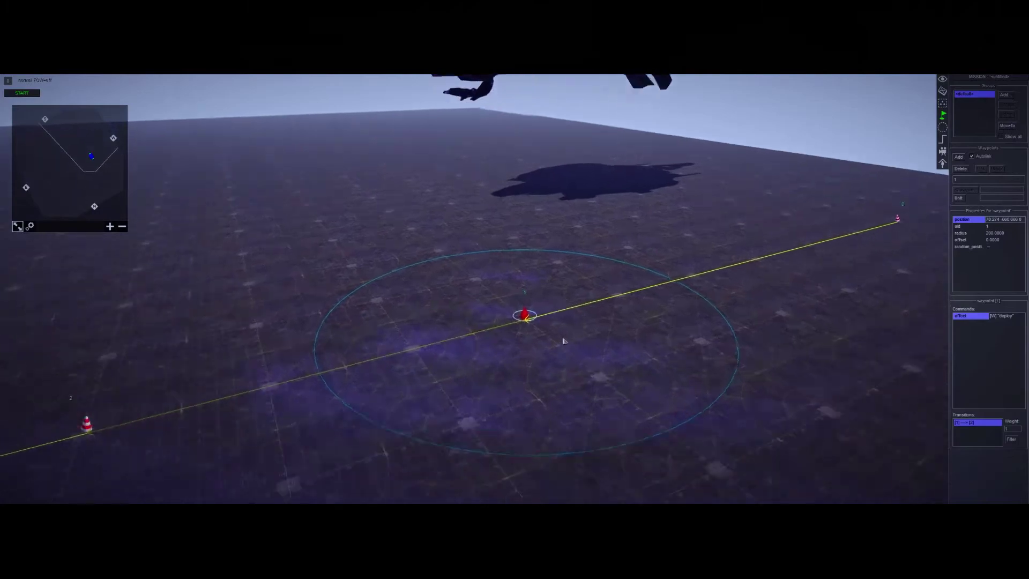
pyautogui.scroll(-3, 678, 312)
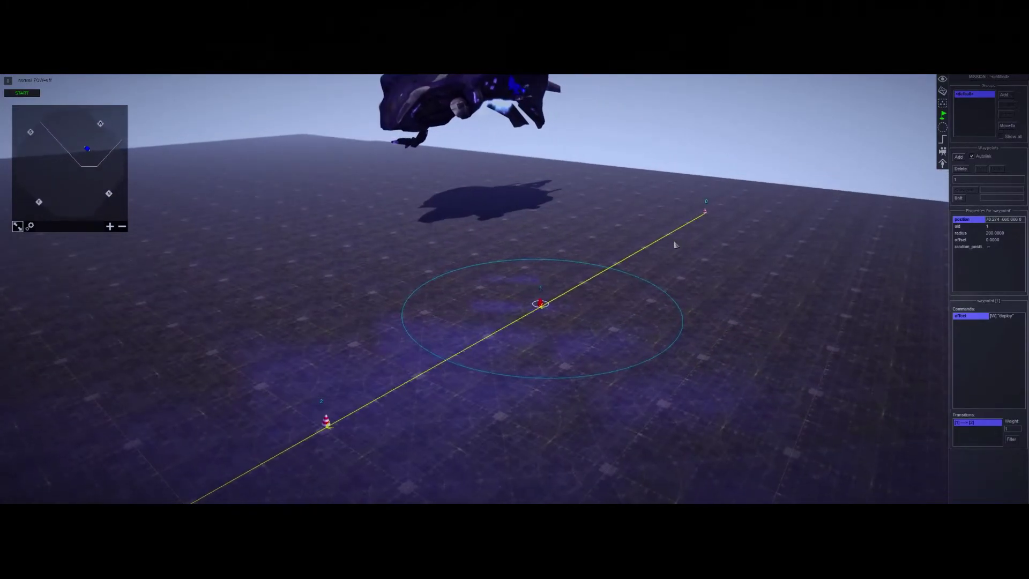
# Step: Compare the properties and commands of waypoints 0 and 1 and examine where the dropship hovers relative to them
pyautogui.click(669, 296)
pyautogui.moveTo(669, 297); pyautogui.dragTo(628, 208, button='middle')
pyautogui.click(673, 166)
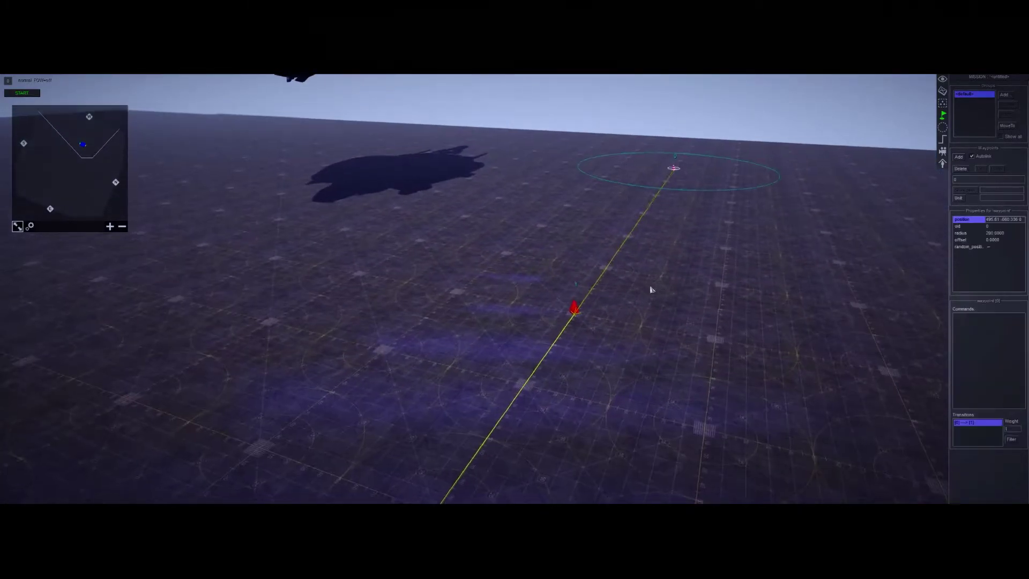
pyautogui.moveTo(650, 290); pyautogui.dragTo(675, 321, button='middle')
pyautogui.click(559, 305)
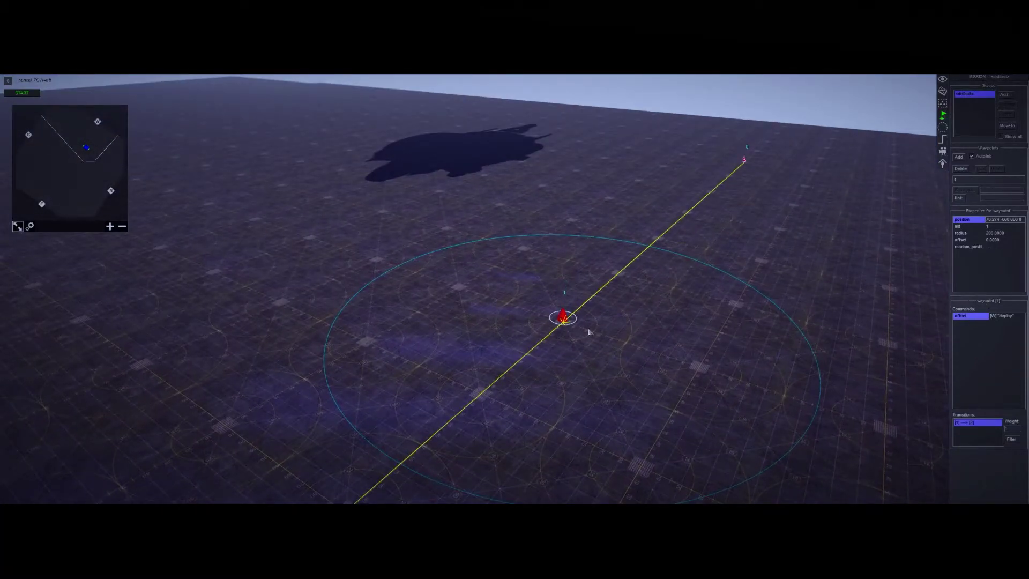
pyautogui.scroll(-5, 535, 251)
pyautogui.click(305, 379)
pyautogui.scroll(5, 528, 176)
pyautogui.moveTo(528, 177); pyautogui.dragTo(402, 229, button='middle')
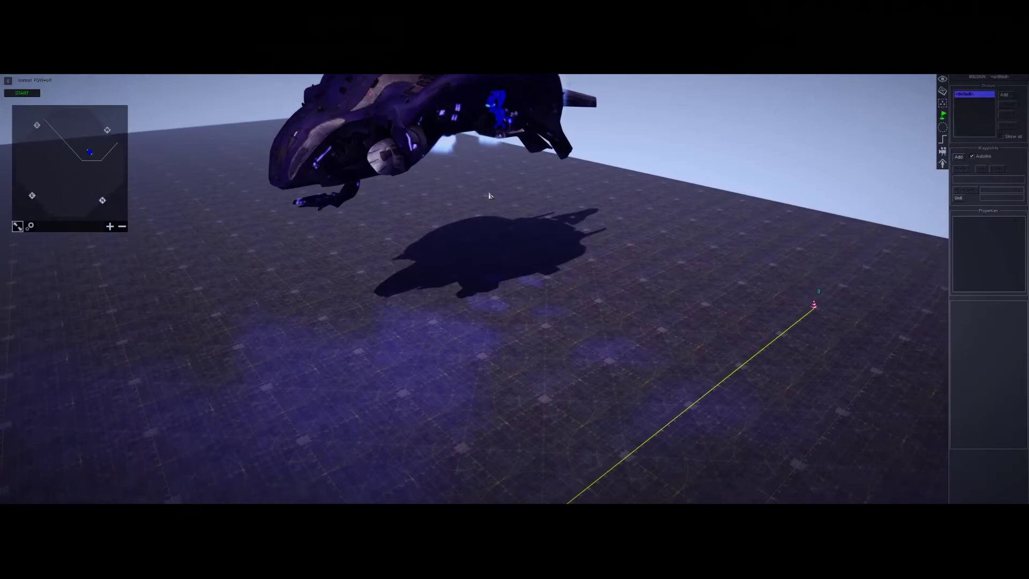
pyautogui.scroll(-4, 523, 315)
pyautogui.scroll(4, 482, 257)
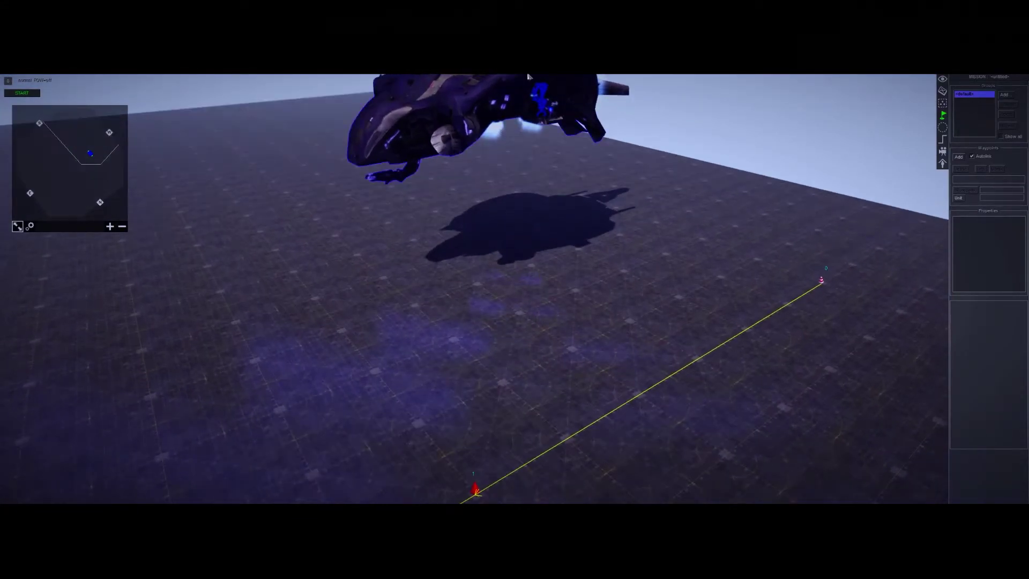
pyautogui.moveTo(528, 77); pyautogui.dragTo(536, 177, button='middle')
pyautogui.scroll(-3, 616, 365)
pyautogui.moveTo(616, 365); pyautogui.dragTo(678, 347, button='middle')
pyautogui.scroll(2, 564, 386)
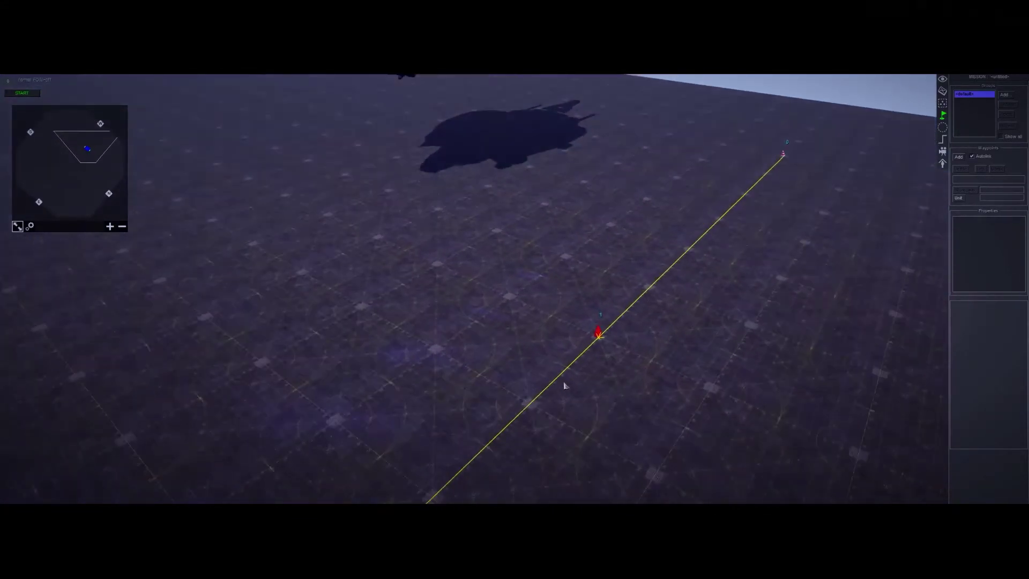
# Step: Examine waypoint 1's radius and command again, then view the dropship and its surroundings up close
pyautogui.click(598, 332)
pyautogui.moveTo(650, 314); pyautogui.dragTo(571, 264, button='middle')
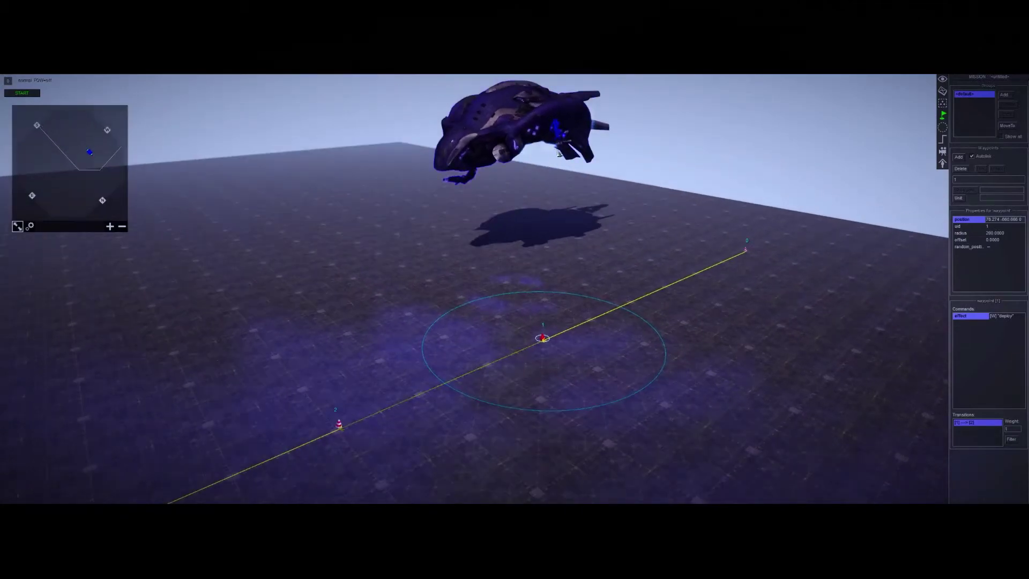
pyautogui.moveTo(552, 346); pyautogui.dragTo(562, 391, button='middle')
pyautogui.scroll(-3, 751, 333)
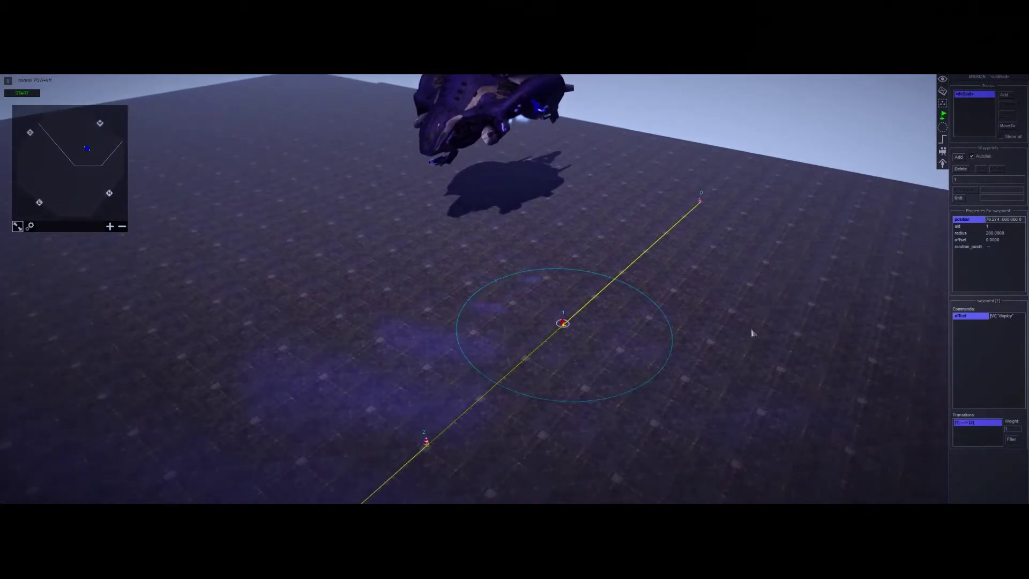
pyautogui.scroll(-3, 618, 275)
pyautogui.moveTo(330, 360); pyautogui.dragTo(394, 447, button='middle')
pyautogui.scroll(5, 536, 349)
pyautogui.click(544, 344)
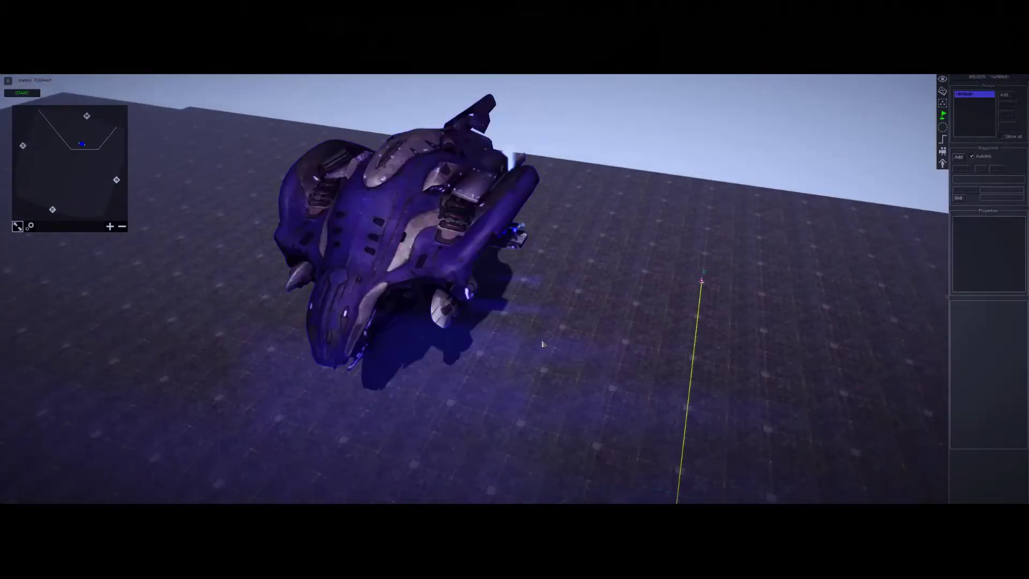
pyautogui.scroll(-2, 559, 452)
pyautogui.moveTo(558, 453); pyautogui.dragTo(521, 407, button='middle')
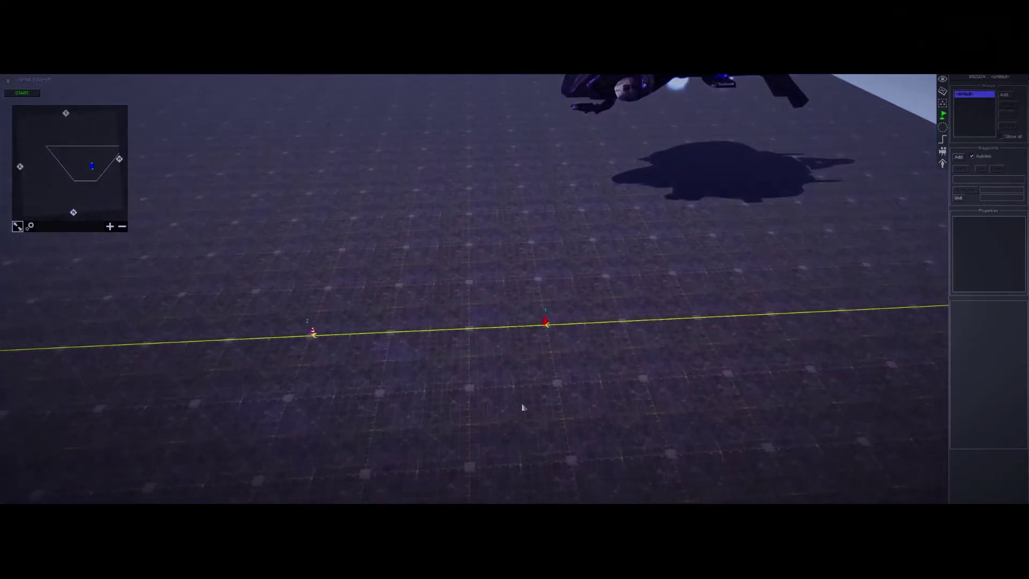
# Step: Select waypoints 1 and 2 together and unlink them
pyautogui.click(545, 322)
pyautogui.moveTo(424, 287); pyautogui.dragTo(767, 287)
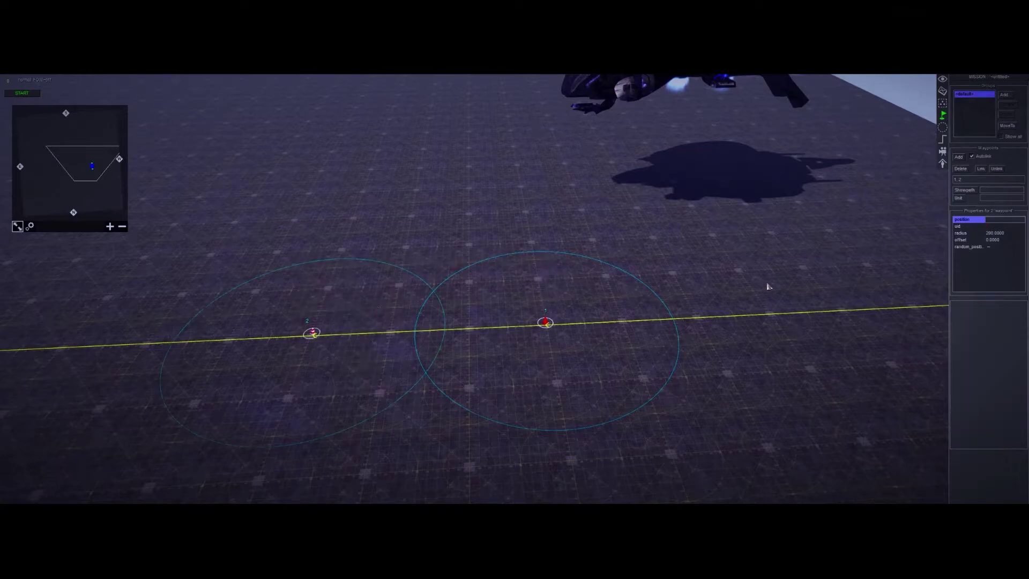
pyautogui.scroll(-3, 573, 407)
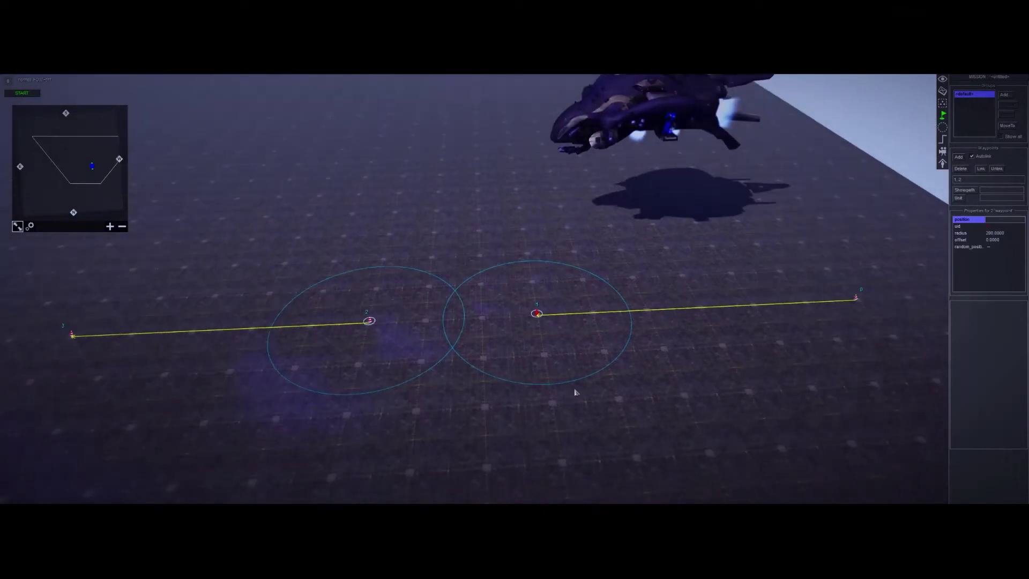
pyautogui.click(575, 392)
pyautogui.moveTo(575, 391); pyautogui.dragTo(510, 311, button='middle')
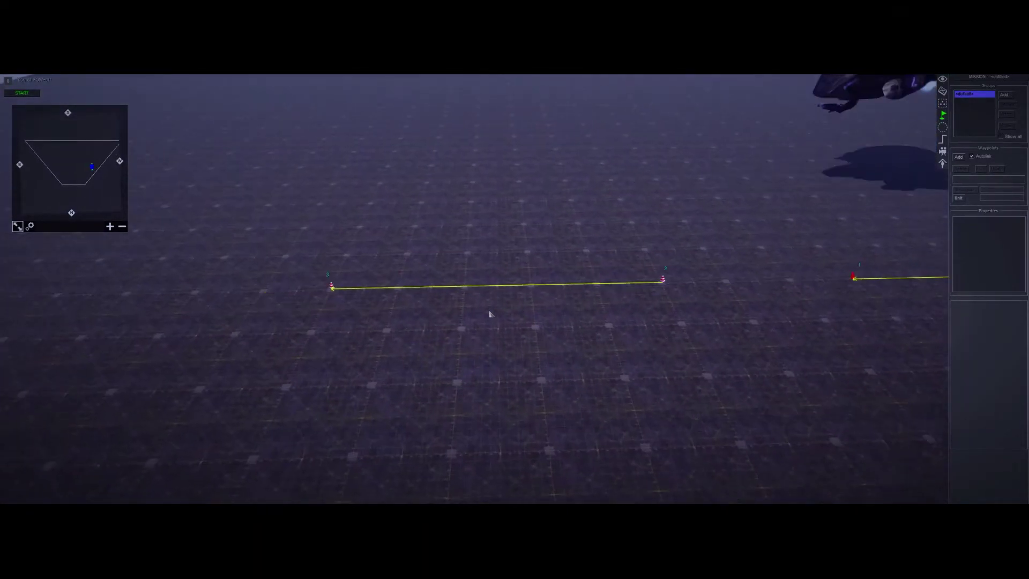
# Step: Link waypoints 1 and 2 together again to restore the continuous path
pyautogui.moveTo(333, 358); pyautogui.dragTo(614, 249)
pyautogui.moveTo(555, 324); pyautogui.dragTo(873, 214, button='middle')
pyautogui.click(982, 172)
pyautogui.click(801, 381)
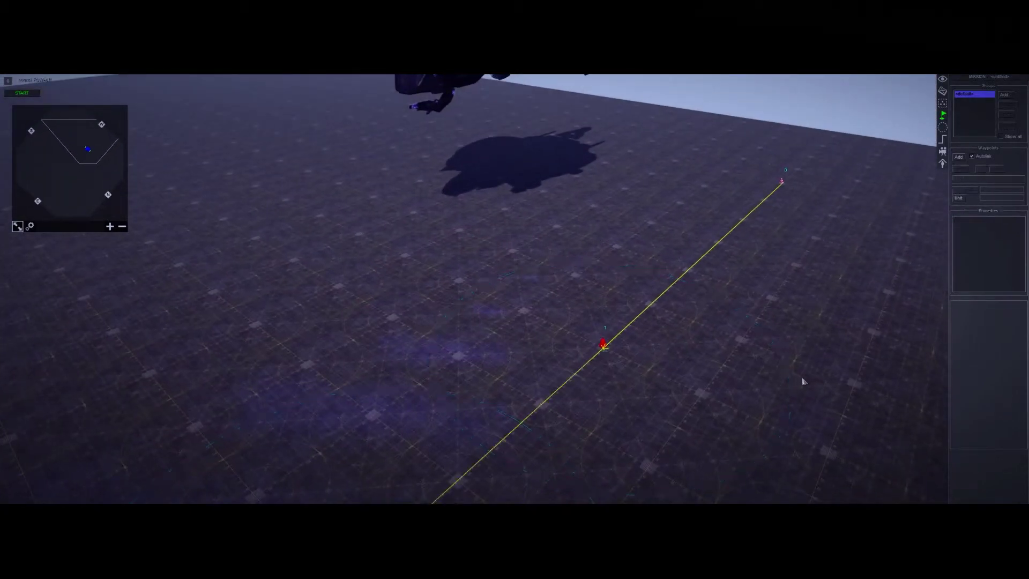
# Step: Add a delay command to waypoint 3 at the end of the path, keeping its default time
pyautogui.scroll(-3, 679, 376)
pyautogui.moveTo(679, 377); pyautogui.dragTo(603, 284, button='middle')
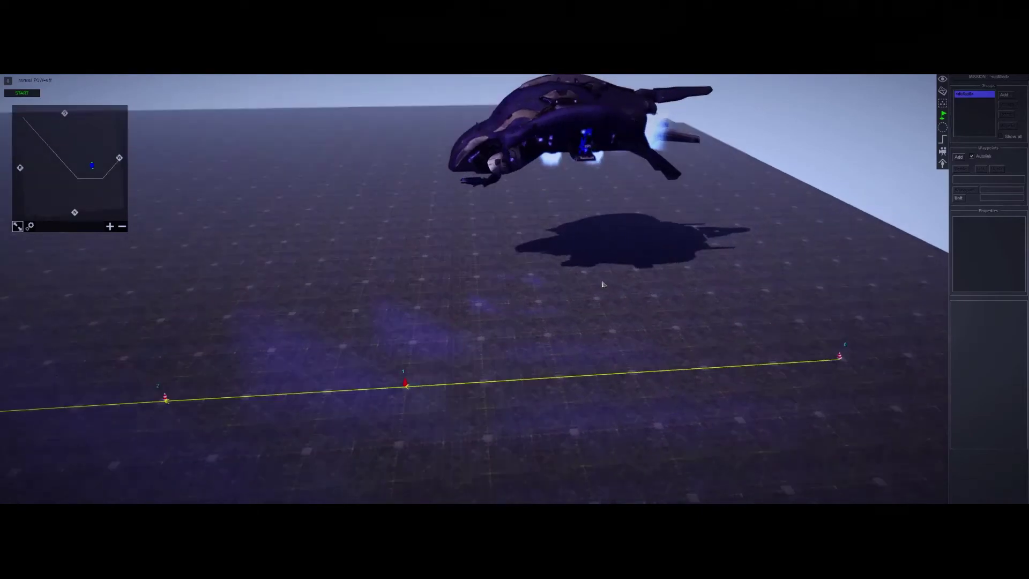
pyautogui.press('a')
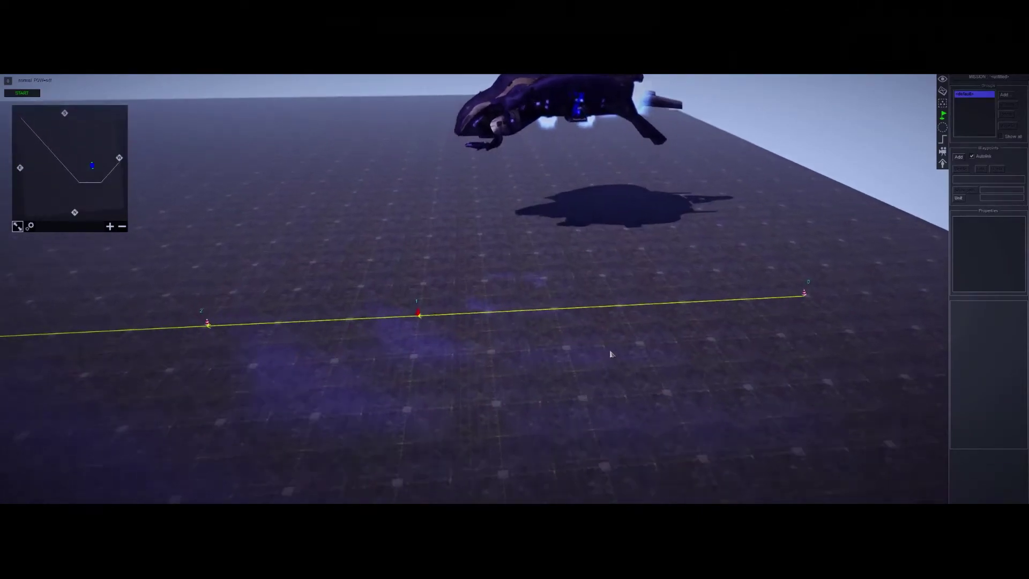
pyautogui.moveTo(238, 400); pyautogui.dragTo(416, 273)
pyautogui.rightClick(987, 323)
pyautogui.click(994, 330)
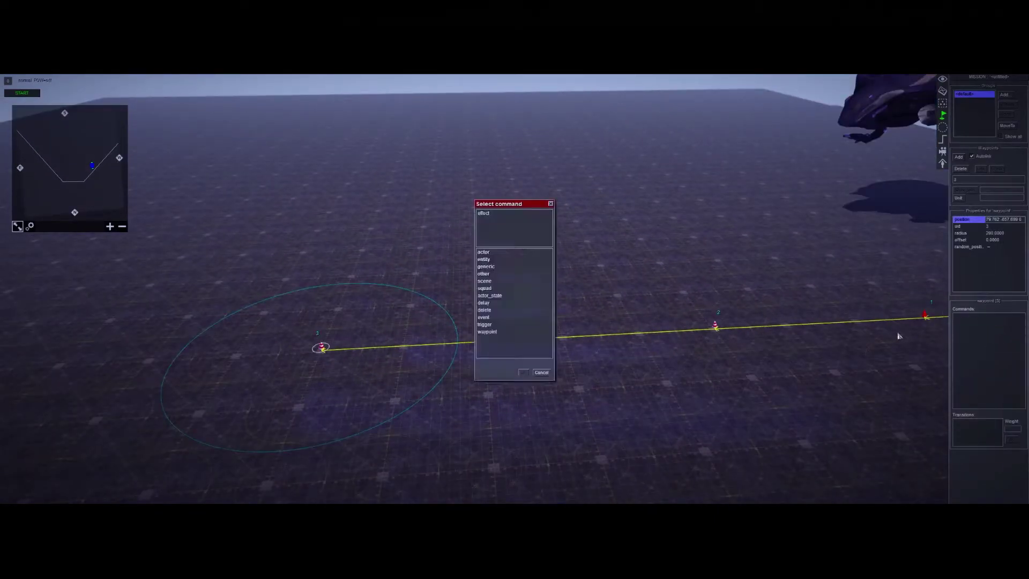
pyautogui.doubleClick(489, 303)
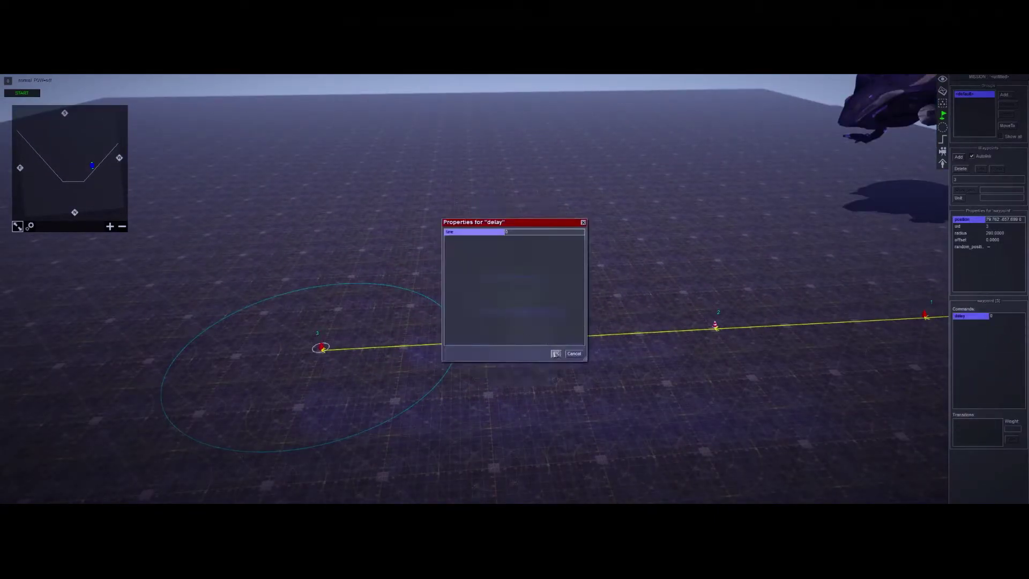
pyautogui.click(556, 354)
pyautogui.click(558, 351)
# Step: Switch to trigger editing and create a new trigger named "start"
pyautogui.moveTo(557, 343); pyautogui.dragTo(889, 311, button='middle')
pyautogui.click(942, 139)
pyautogui.moveTo(680, 276); pyautogui.dragTo(776, 285, button='middle')
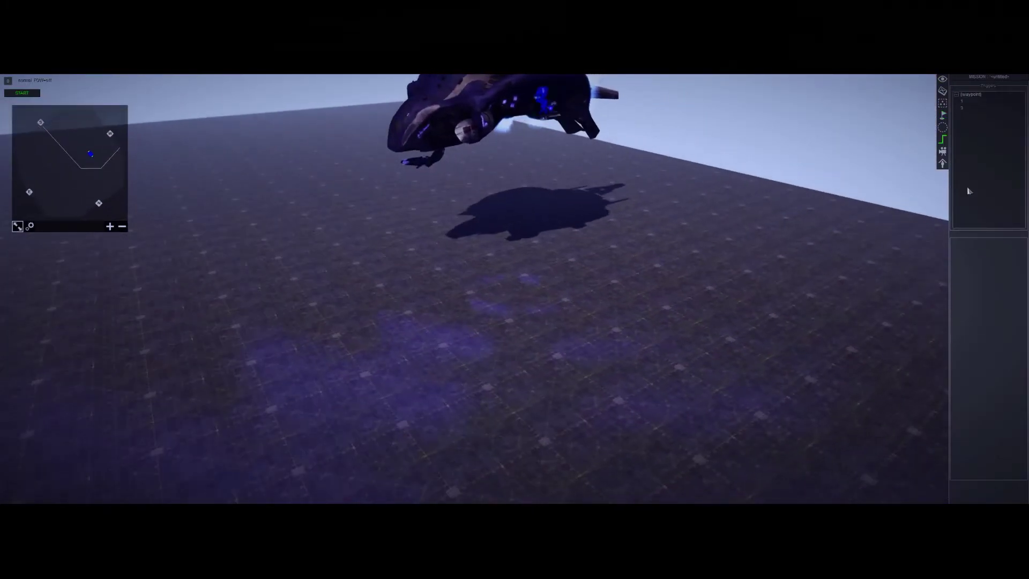
pyautogui.click(997, 154)
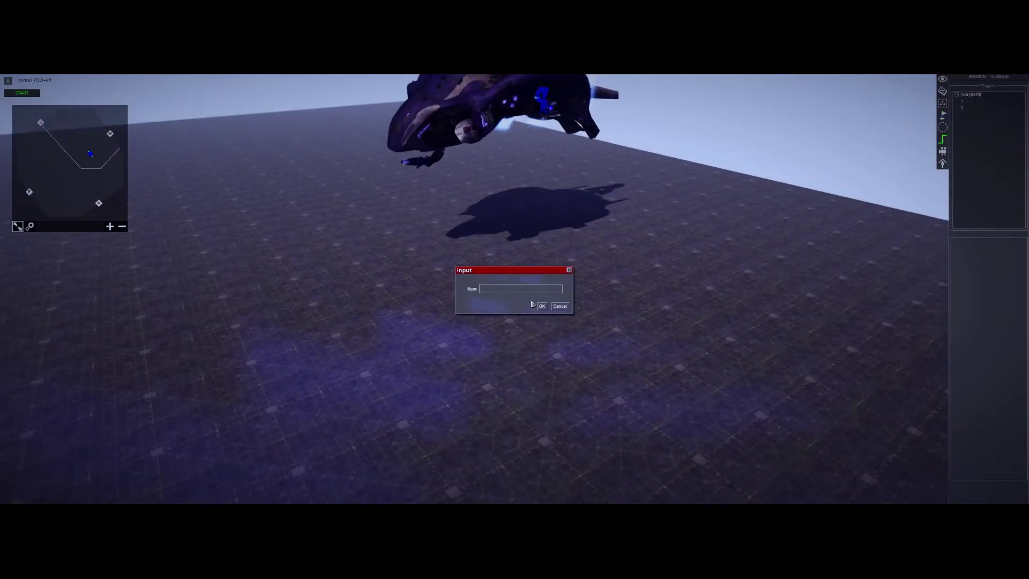
pyautogui.write('start')
pyautogui.press('Return')
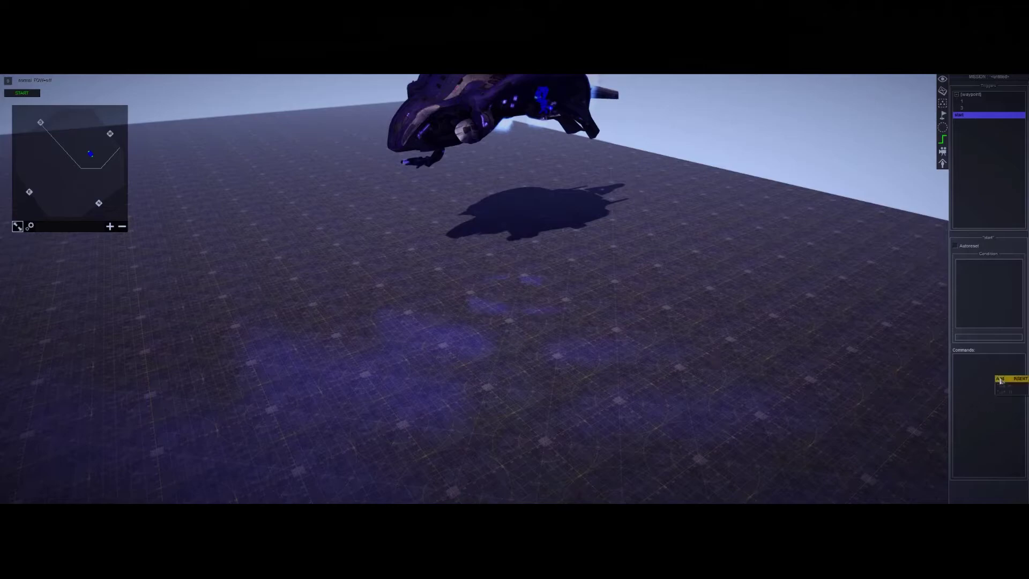
# Step: Add an actor_to_waypoint command to the "start" trigger
pyautogui.click(1000, 379)
pyautogui.click(488, 282)
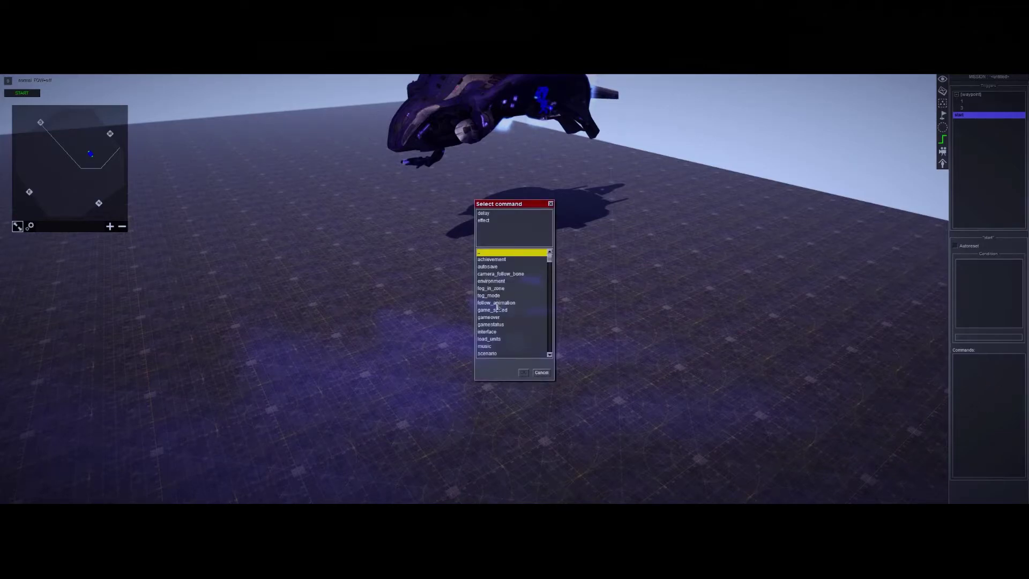
pyautogui.doubleClick(495, 254)
pyautogui.doubleClick(497, 275)
pyautogui.doubleClick(509, 267)
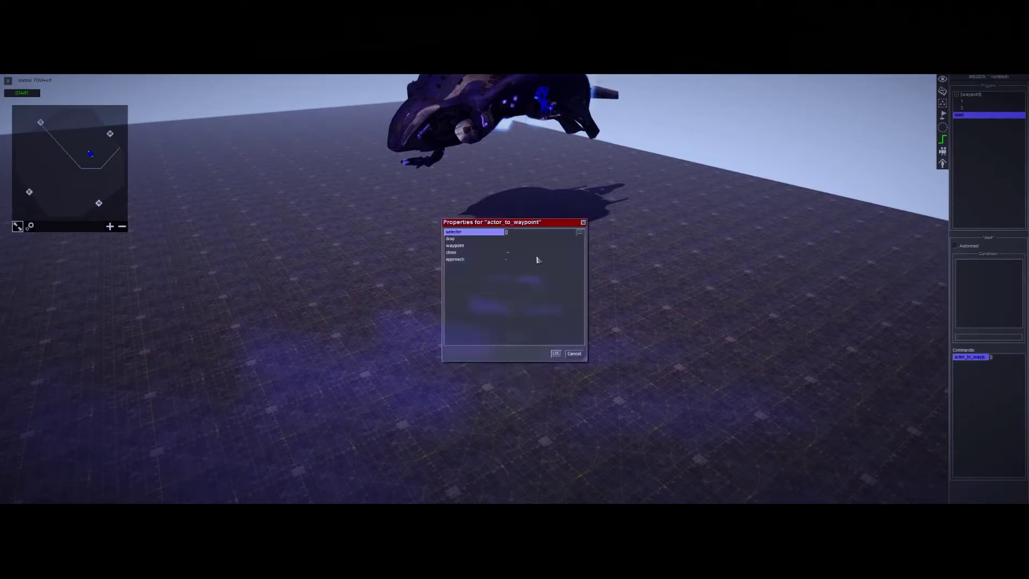
# Step: Set the actor_to_waypoint command's selector to target units with the "phantom" tag
pyautogui.click(580, 234)
pyautogui.click(552, 260)
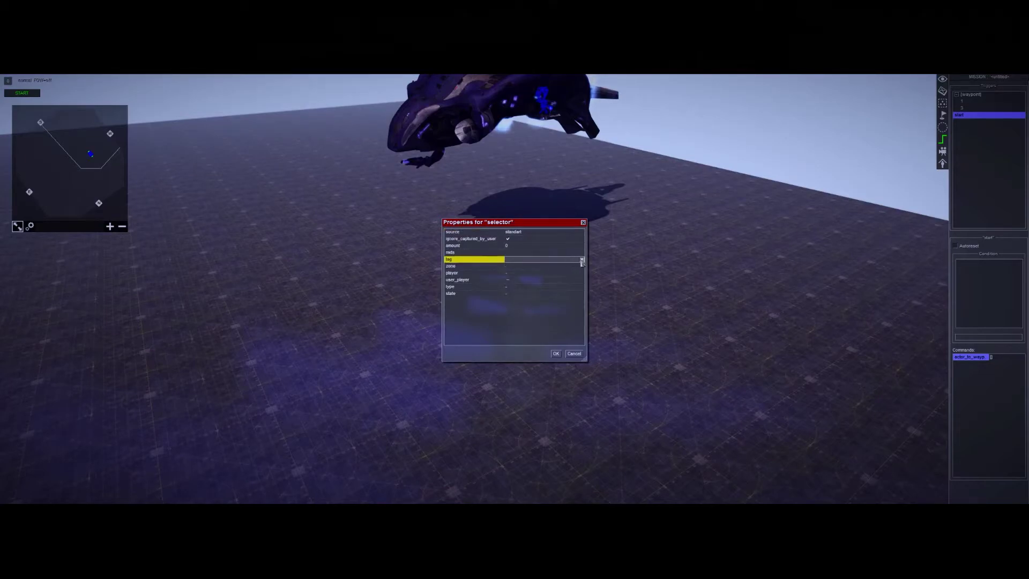
pyautogui.click(581, 261)
pyautogui.click(558, 274)
pyautogui.click(555, 354)
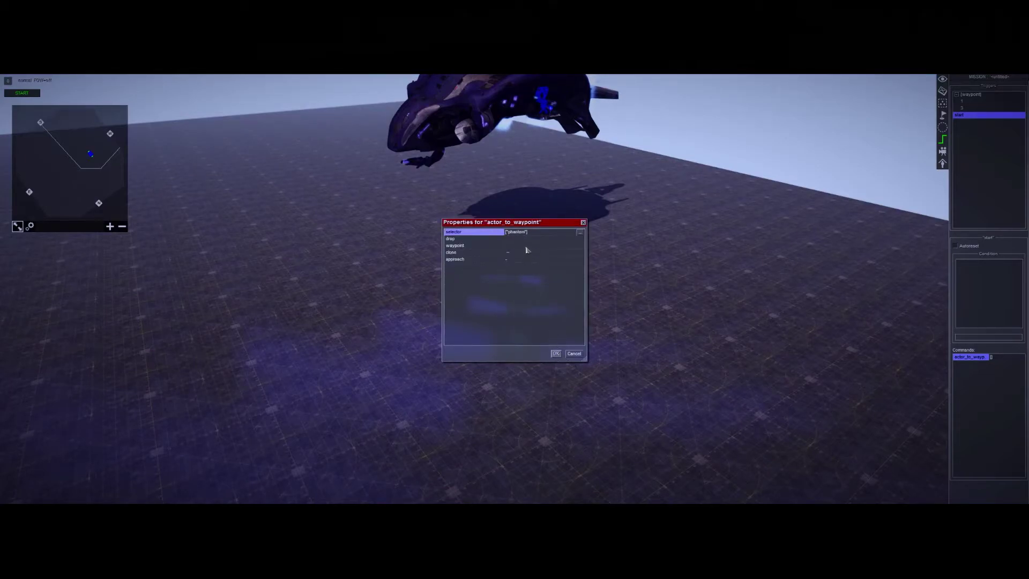
# Step: Set the actor_to_waypoint command's waypoint to 0 and its approach to teleport & rotate
pyautogui.click(527, 247)
pyautogui.write('0')
pyautogui.click(544, 260)
pyautogui.click(545, 261)
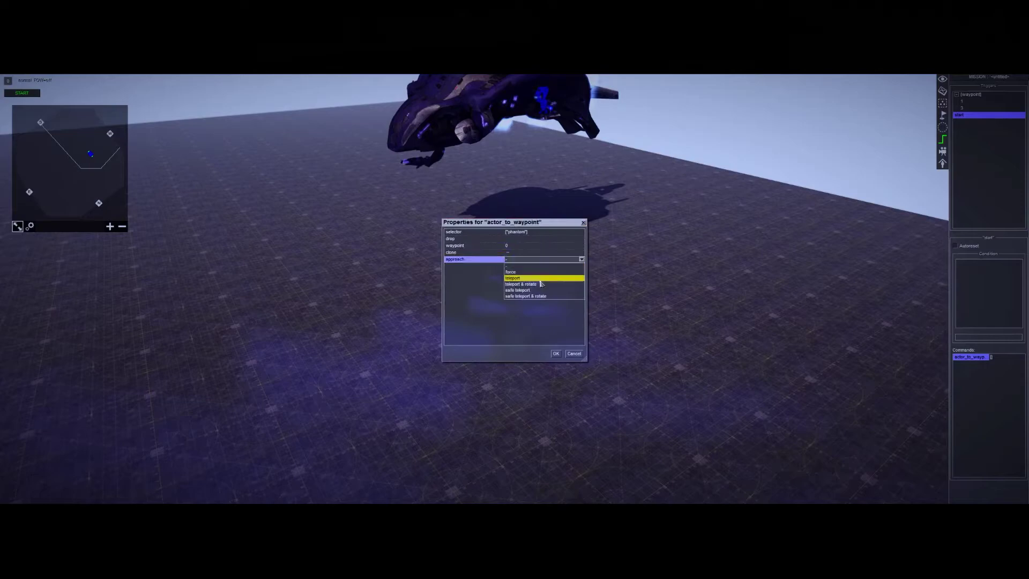
pyautogui.click(540, 285)
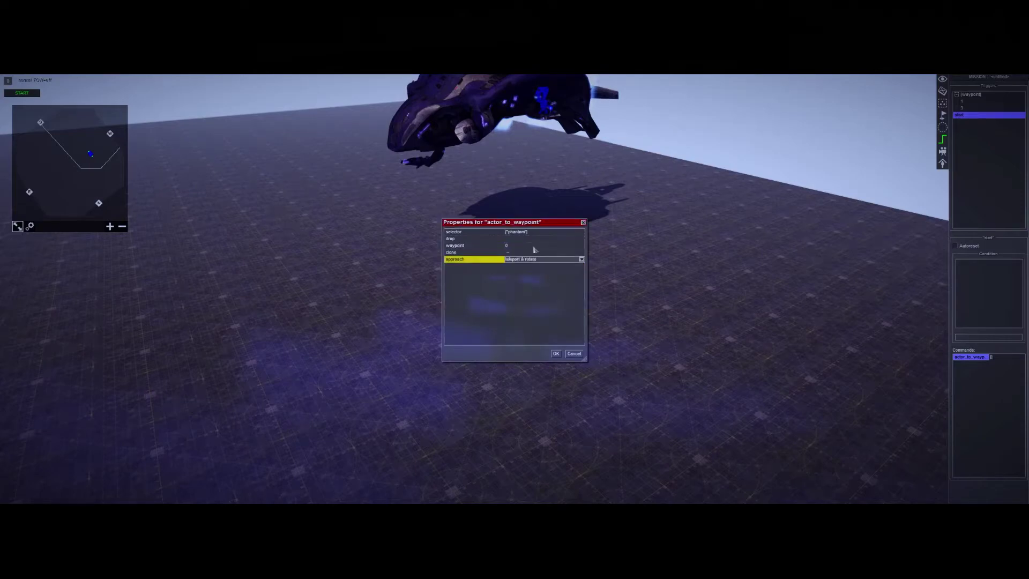
pyautogui.click(556, 354)
# Step: Return to entity editing and move the dropship to a new spot farther back on the map
pyautogui.click(942, 90)
pyautogui.click(943, 115)
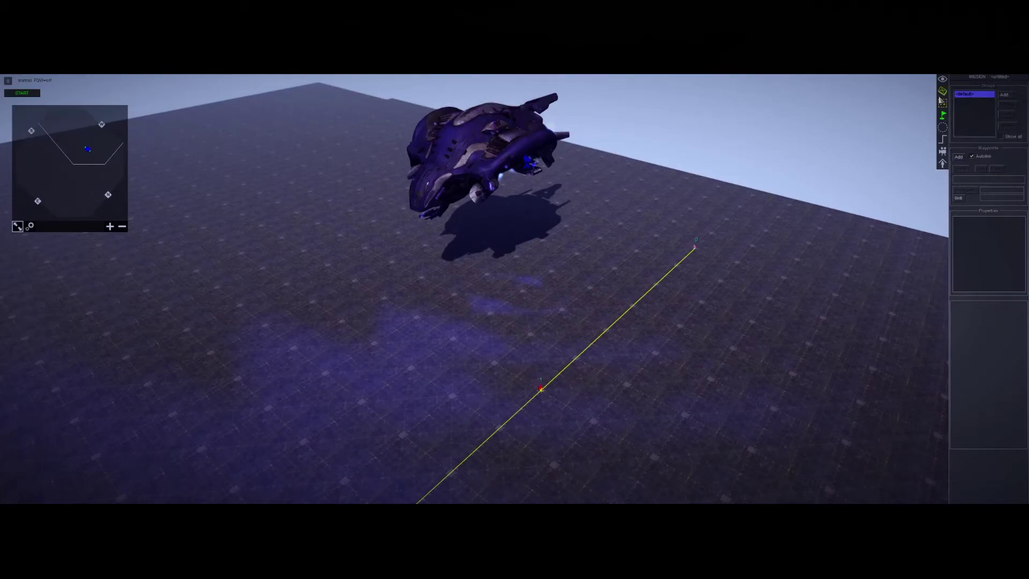
pyautogui.click(942, 92)
pyautogui.moveTo(453, 209); pyautogui.dragTo(689, 180)
pyautogui.moveTo(608, 334); pyautogui.dragTo(636, 344, button='middle')
# Step: Start the mission, check the dropship in the entity editor, and return to the game view to follow its flight and troop deployment
pyautogui.press('F1')
pyautogui.click(32, 93)
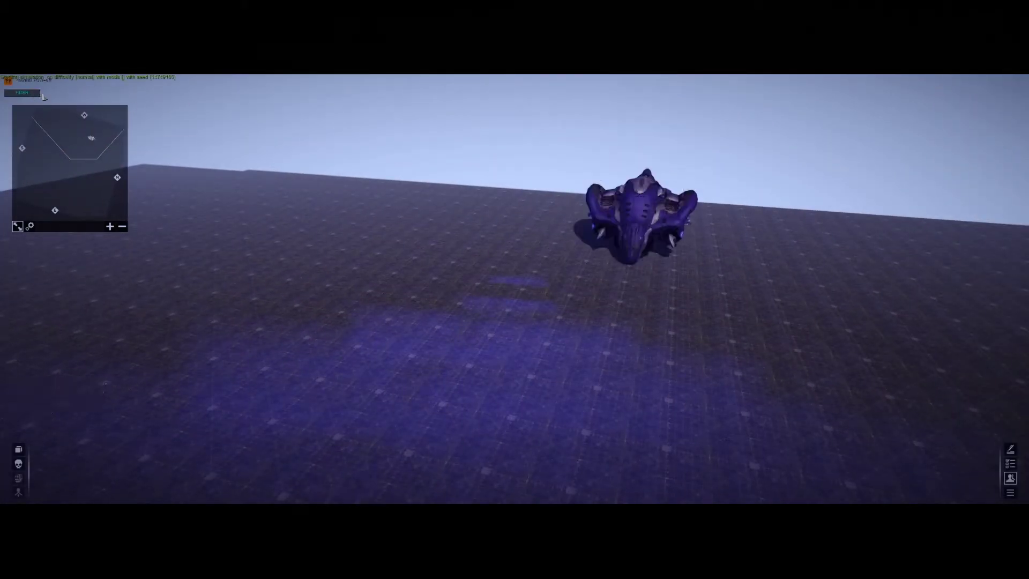
pyautogui.scroll(-1, 627, 418)
pyautogui.moveTo(643, 304); pyautogui.dragTo(607, 304, button='middle')
pyautogui.press('F3')
pyautogui.click(674, 213)
pyautogui.moveTo(674, 213); pyautogui.dragTo(693, 155)
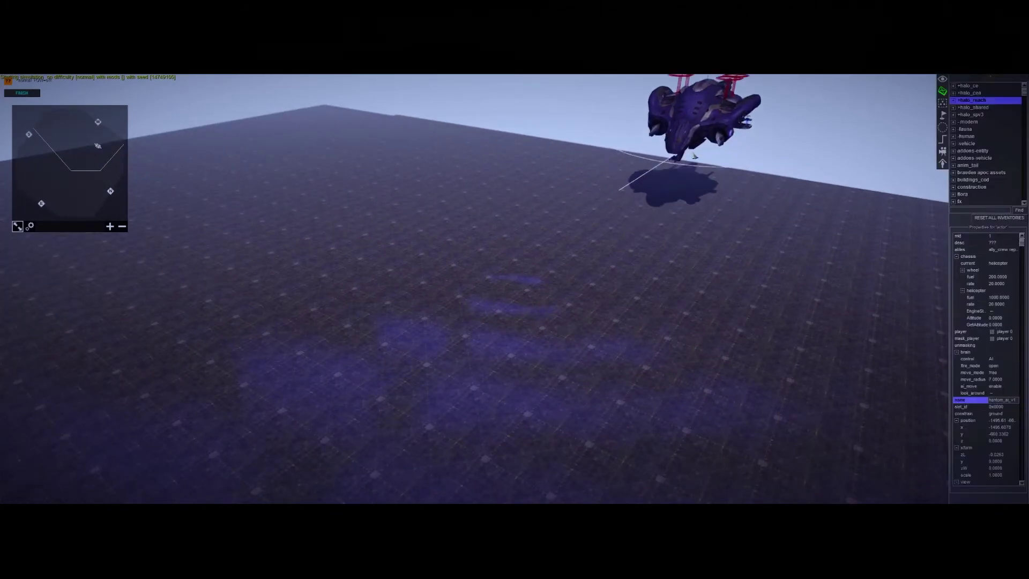
pyautogui.press('F2')
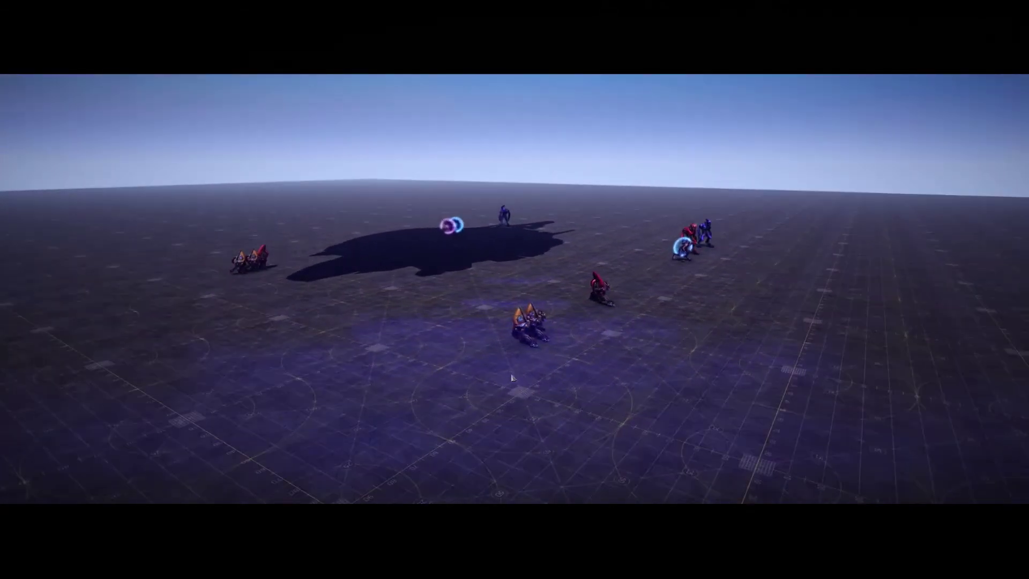
# Step: Select the waypoint beside the hovering dropship and examine the time setting of its delay command
pyautogui.press('F3')
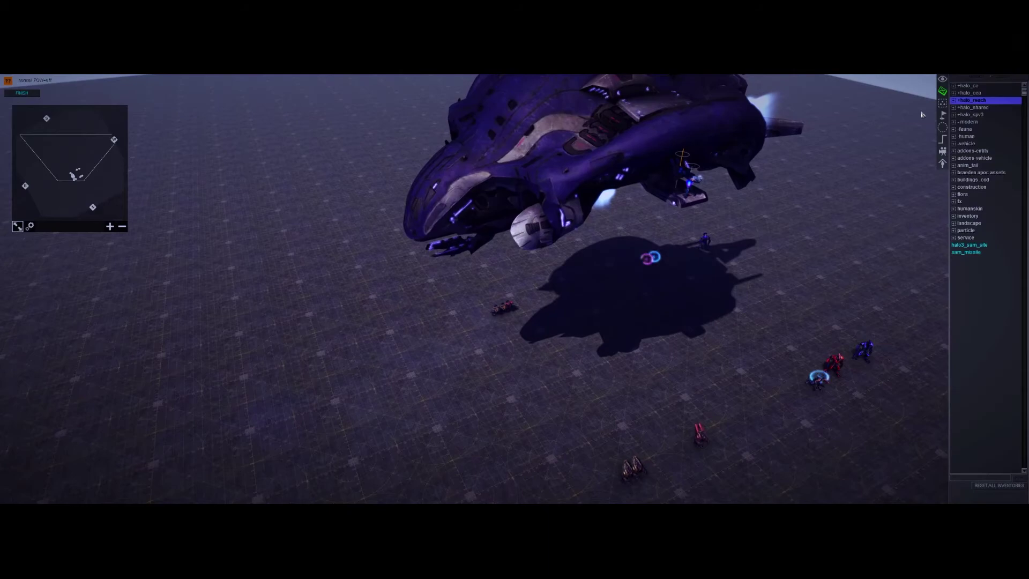
pyautogui.click(942, 115)
pyautogui.moveTo(633, 257); pyautogui.dragTo(567, 290, button='middle')
pyautogui.click(560, 310)
pyautogui.scroll(3, 629, 339)
pyautogui.moveTo(629, 338); pyautogui.dragTo(656, 334, button='middle')
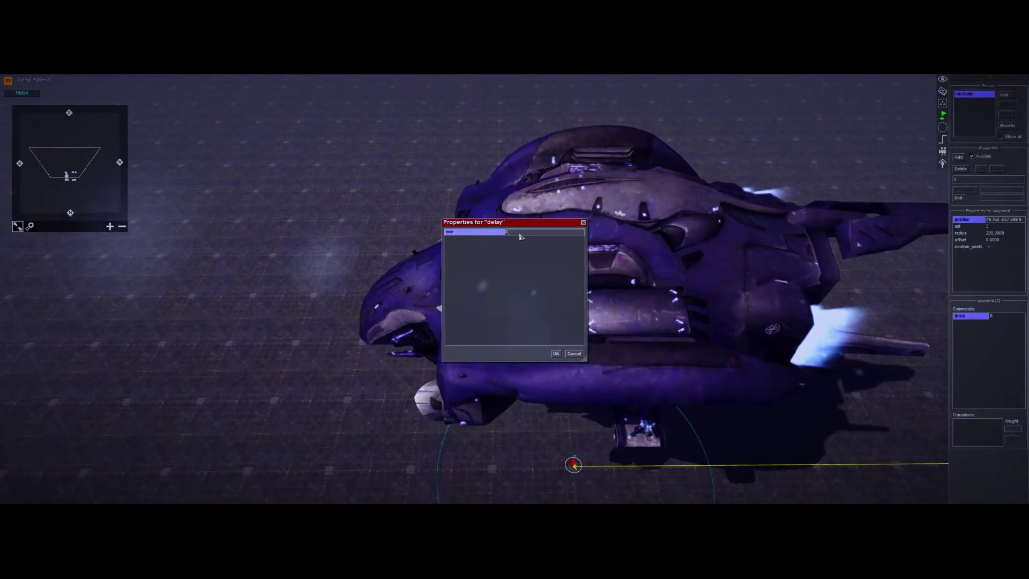
pyautogui.click(556, 353)
pyautogui.scroll(-3, 816, 456)
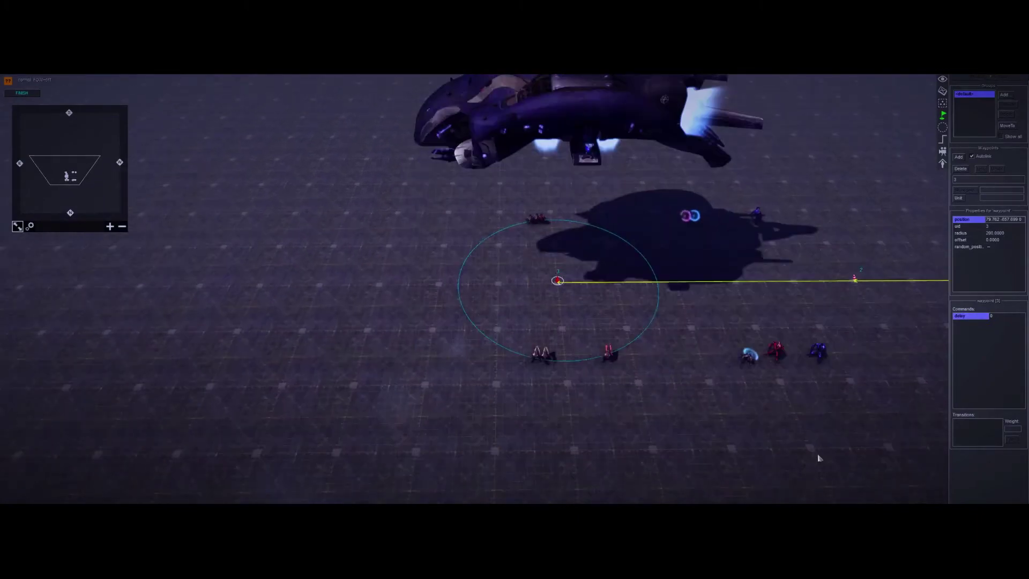
pyautogui.scroll(3, 477, 401)
pyautogui.click(477, 401)
pyautogui.scroll(-1, 478, 400)
pyautogui.moveTo(504, 394); pyautogui.dragTo(621, 362)
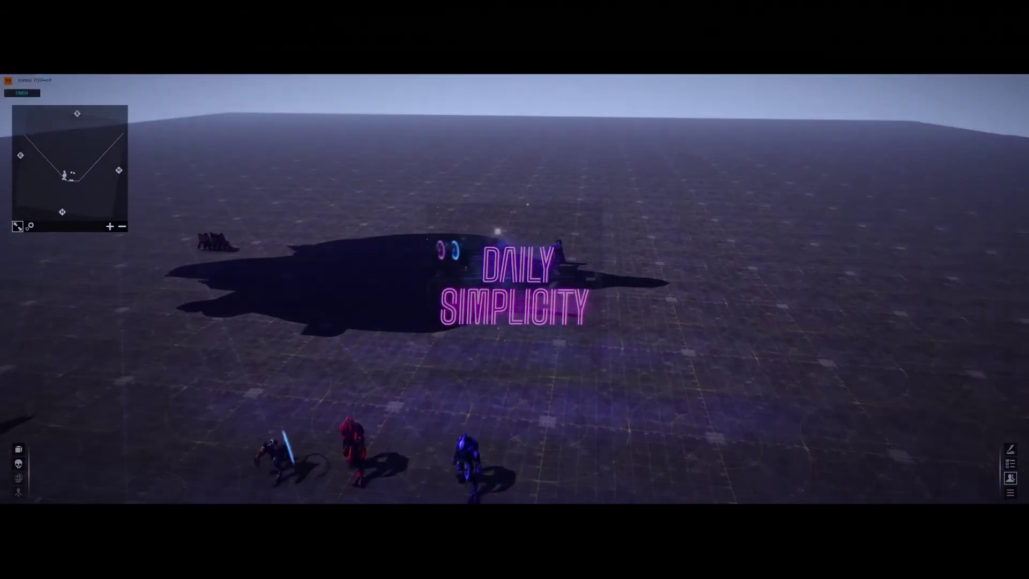
pyautogui.moveTo(166, 340); pyautogui.dragTo(688, 360, button='middle')
pyautogui.scroll(-3, 688, 361)
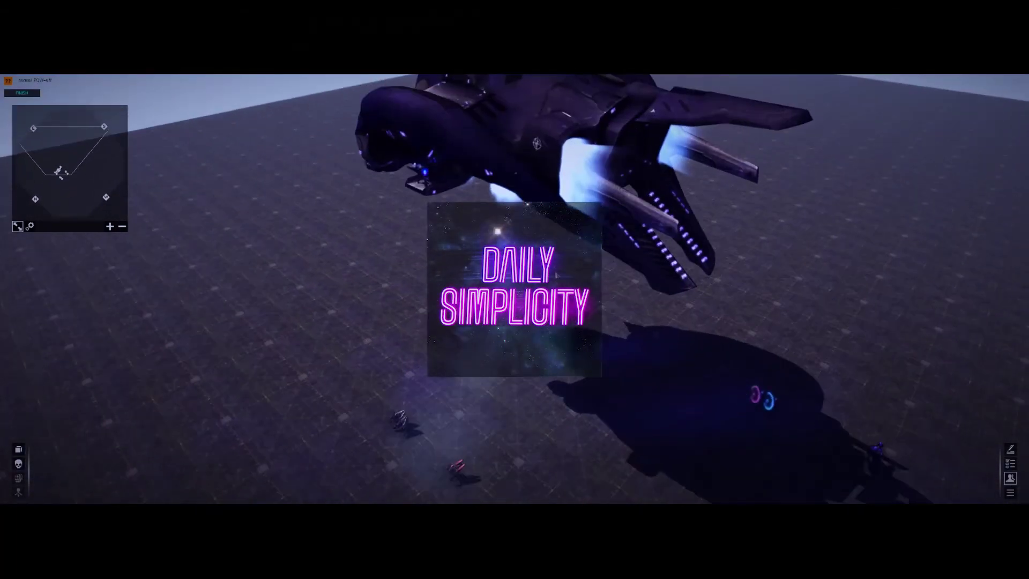